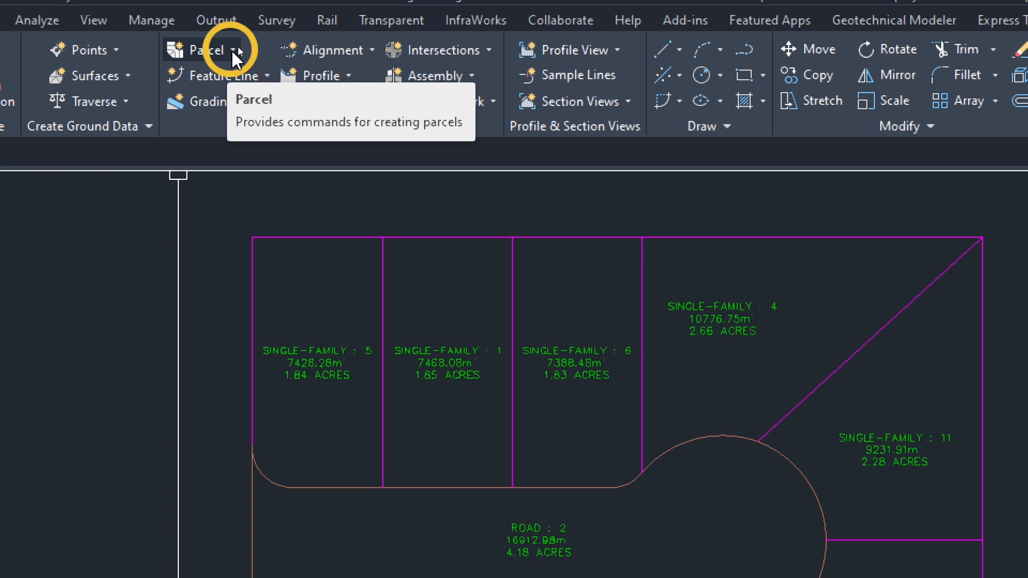
Open the parcel creation tools and set the minimum parcel area to 5000 sq.m
left_click(233, 50)
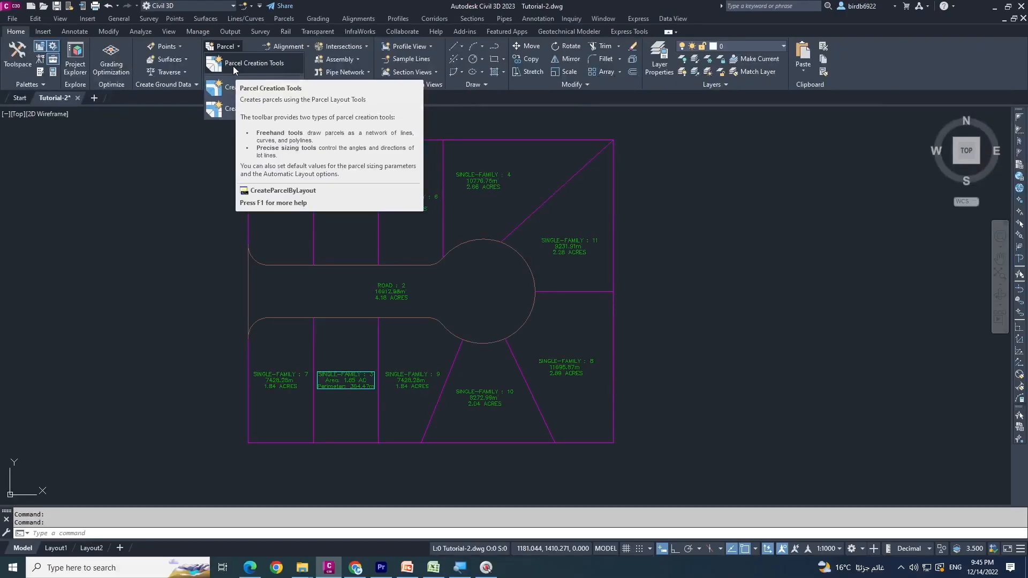
left_click(222, 88)
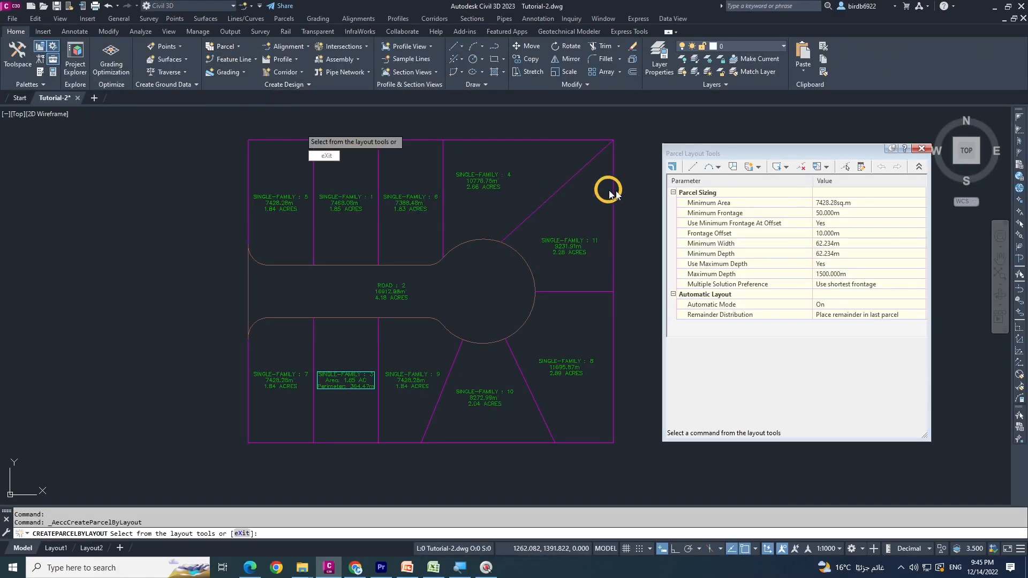
left_click_drag(710, 155, 691, 156)
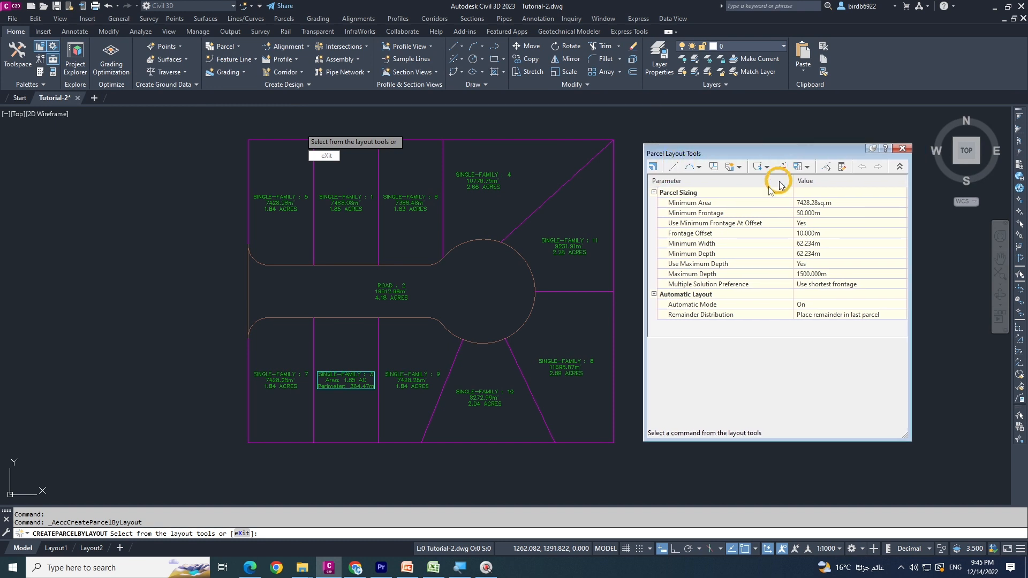
left_click_drag(775, 152, 753, 154)
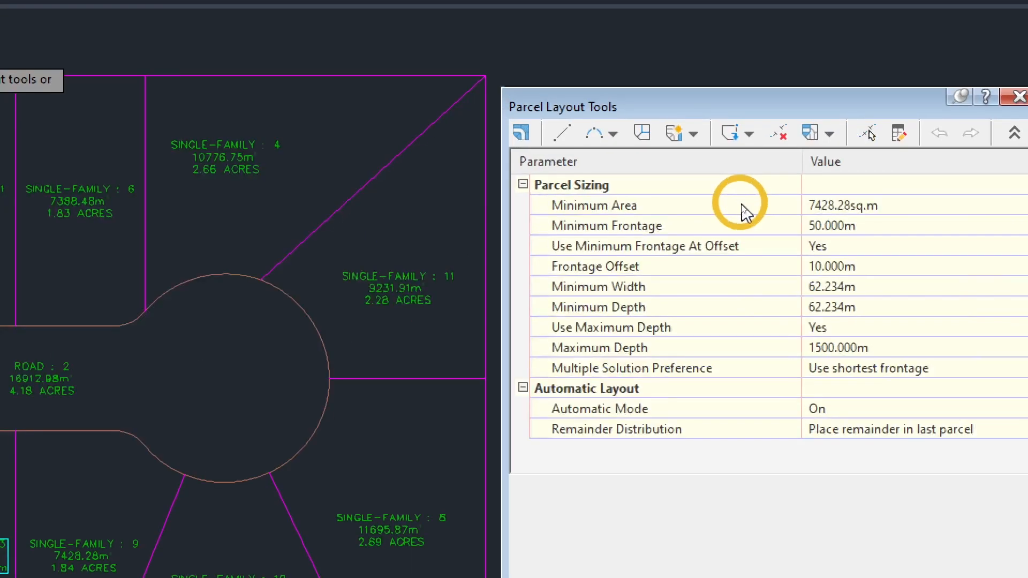
left_click_drag(709, 91, 666, 83)
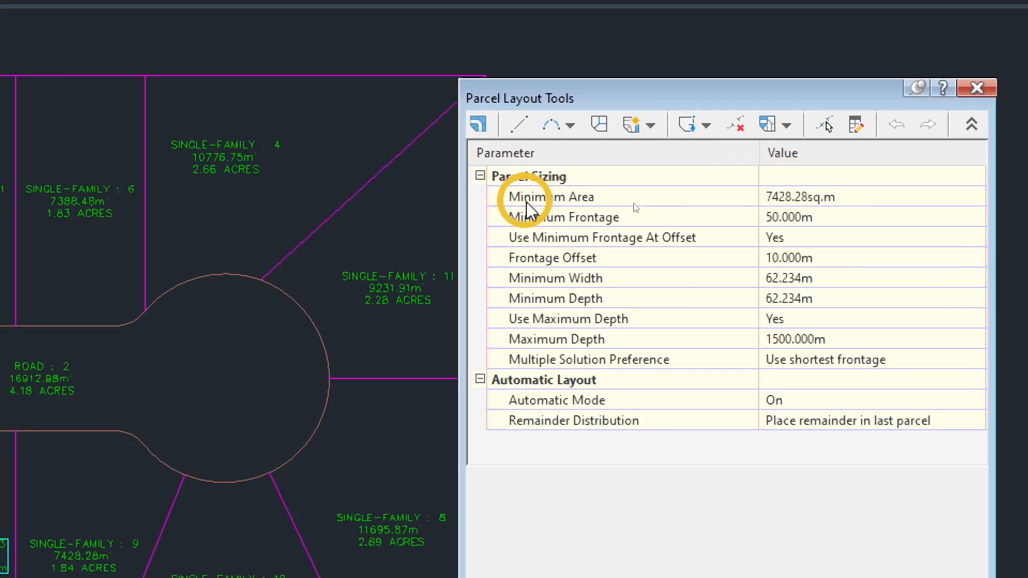
left_click(840, 196)
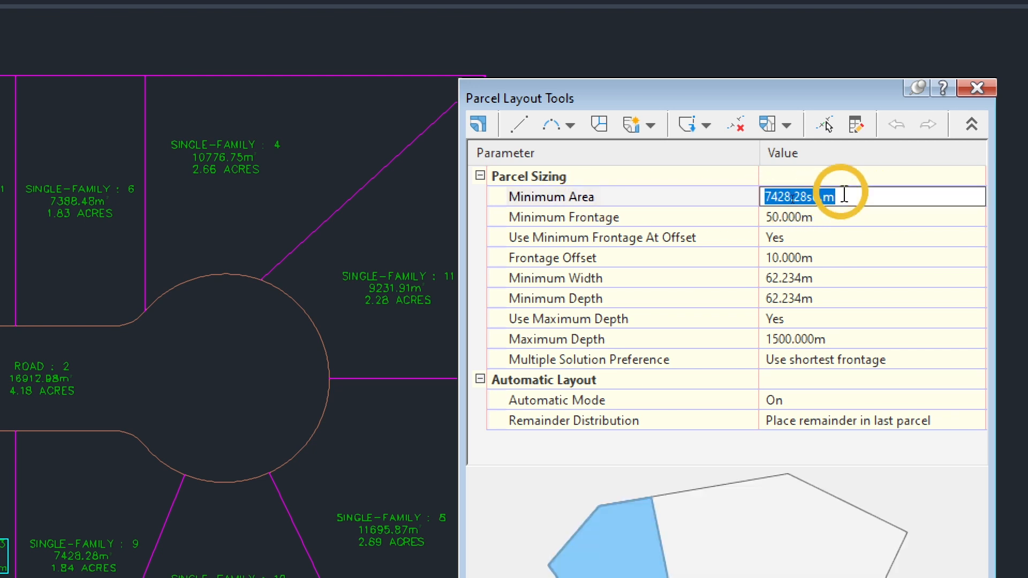
type("5000")
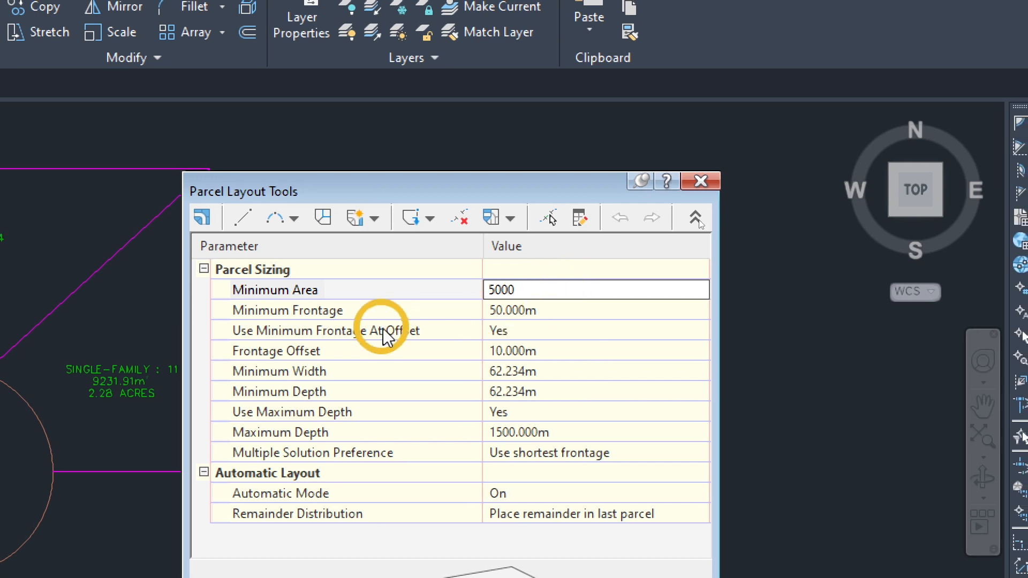
Set the minimum frontage for parcel sizing to 20 m
left_click(397, 310)
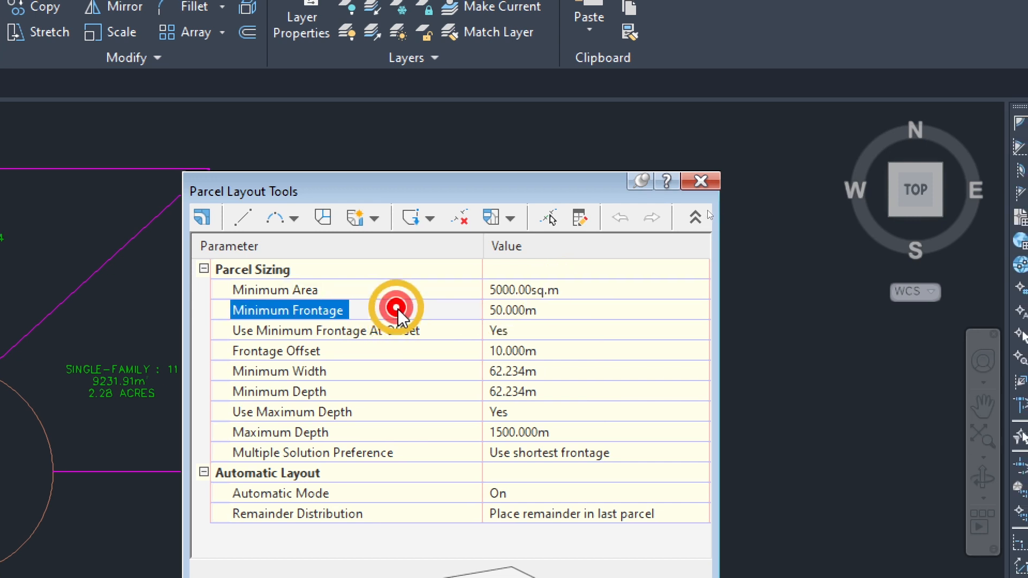
left_click(569, 306)
type("20")
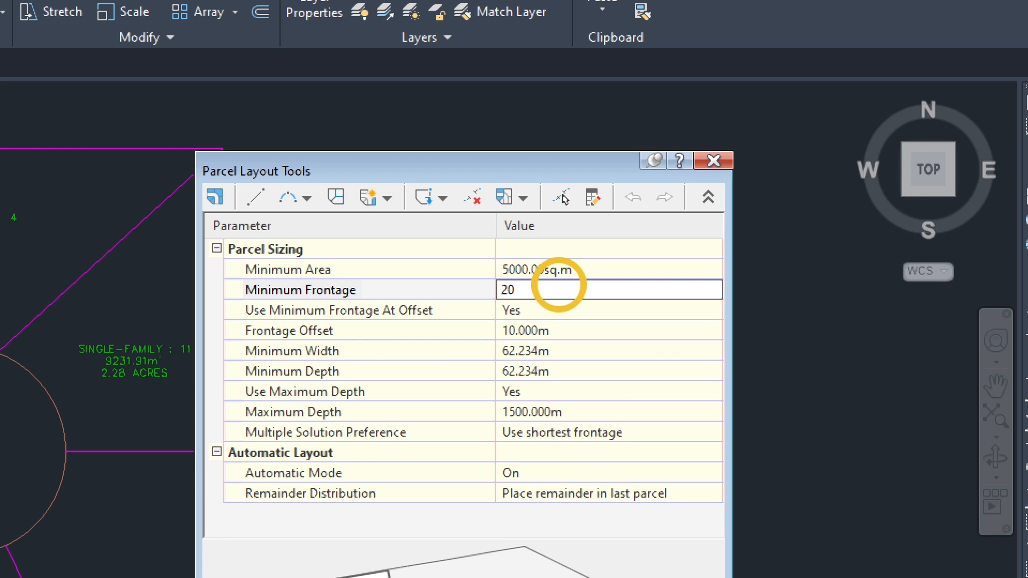
left_click(322, 331)
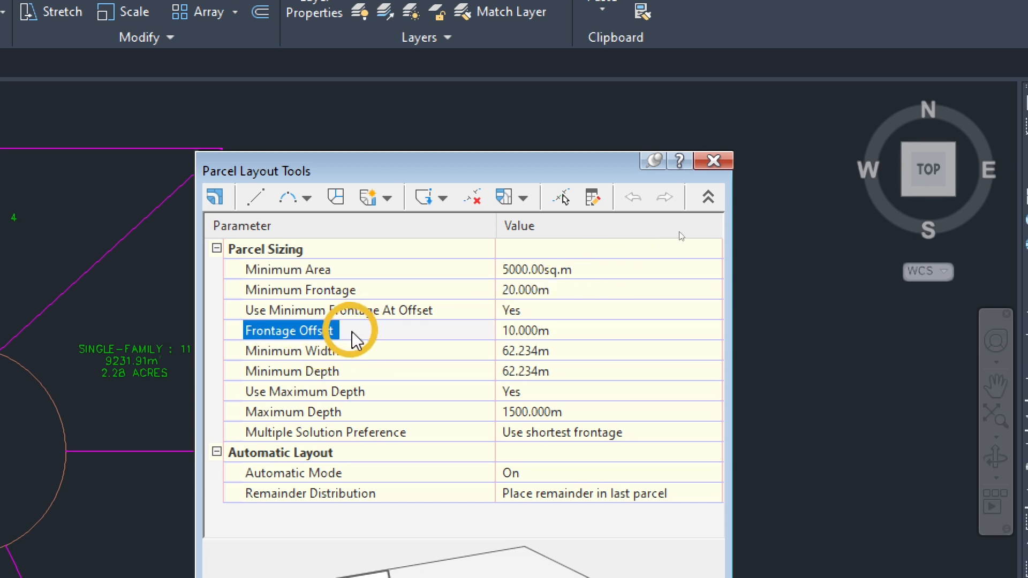
left_click(570, 329)
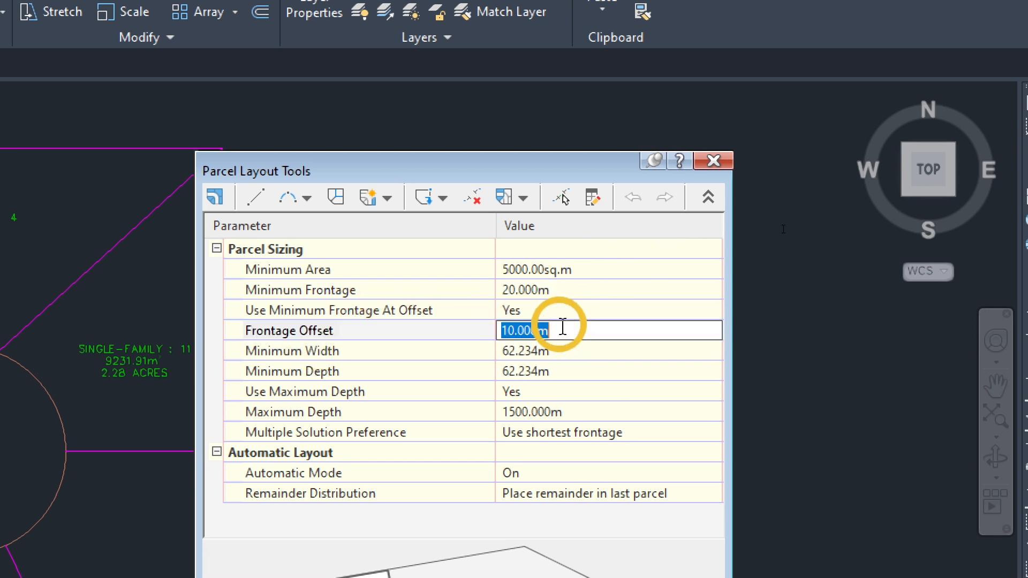
Set both the minimum width and the minimum depth for parcel sizing to 20 m
left_click(438, 355)
left_click(557, 350)
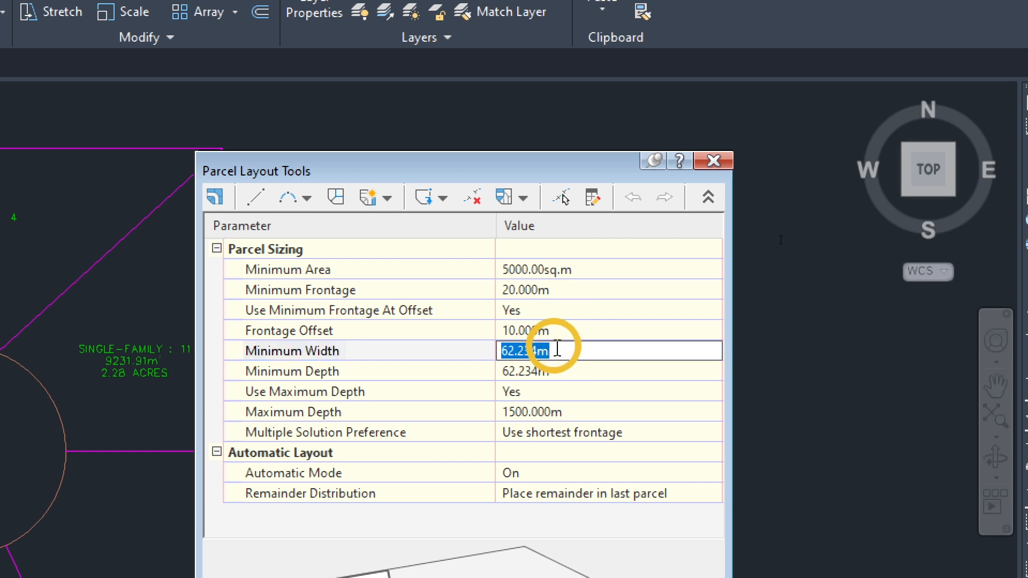
type("20")
left_click(551, 370)
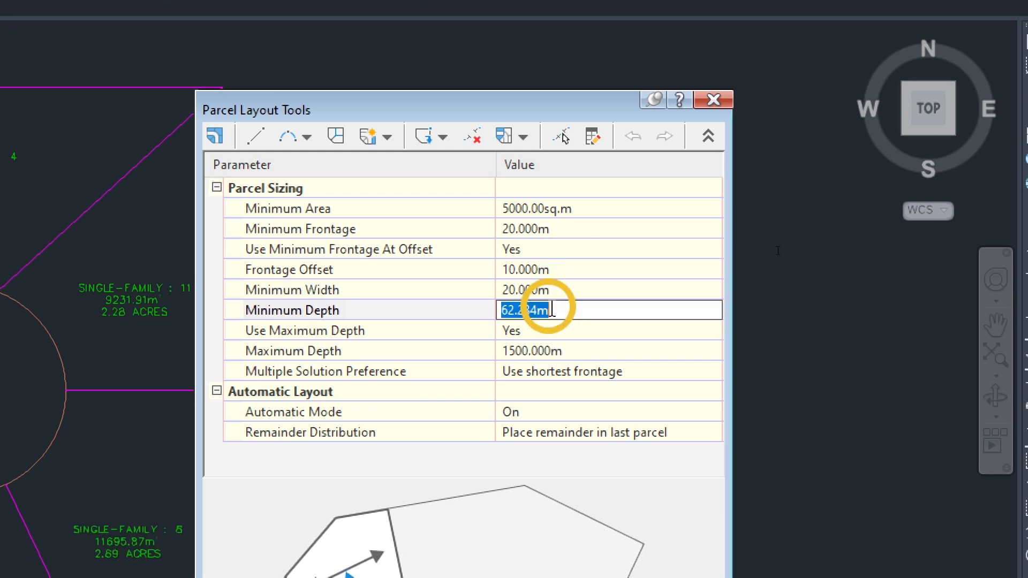
type("20")
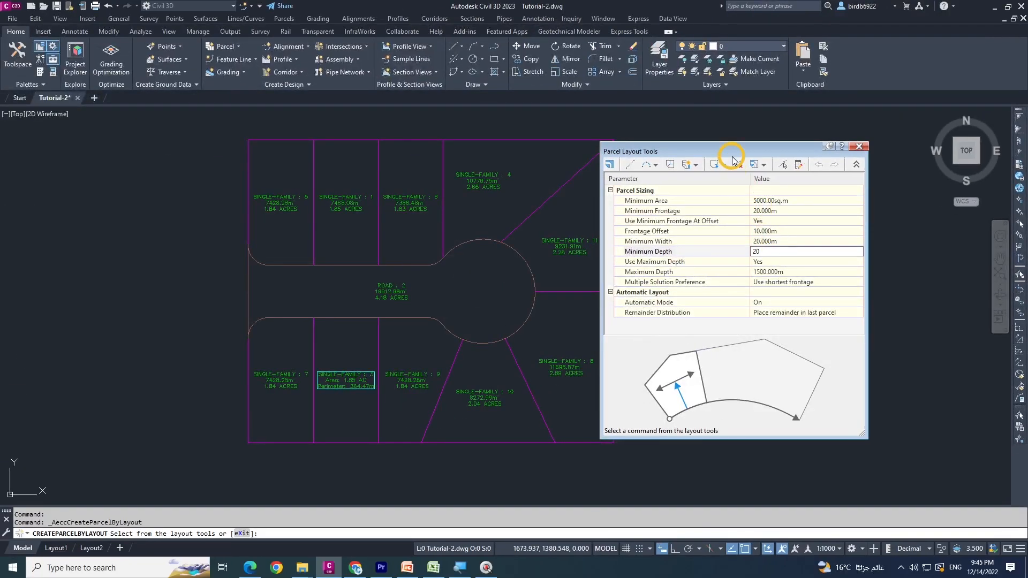
left_click_drag(728, 151, 763, 158)
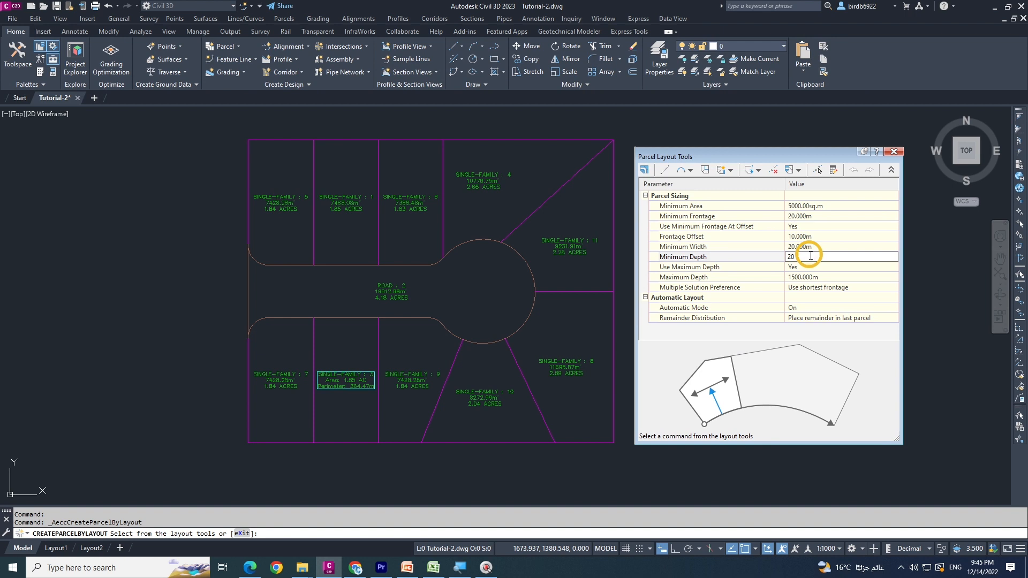
left_click(757, 260)
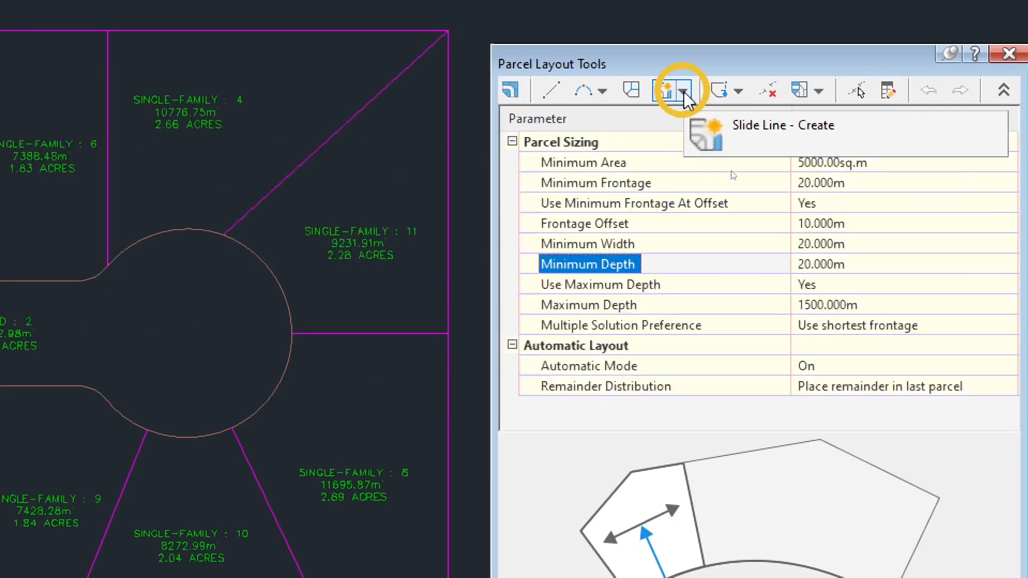
Start Slide Line - Edit for Site 1 with the Single-Family style, choosing the lot line between parcels 9 and 10 and parcel 9 for adjustment
left_click(684, 92)
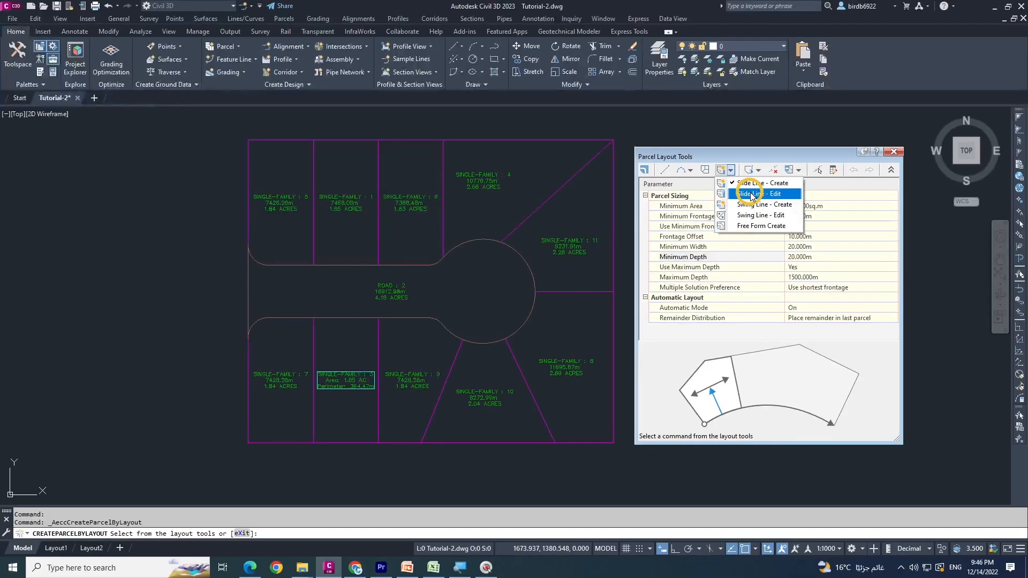
left_click(722, 135)
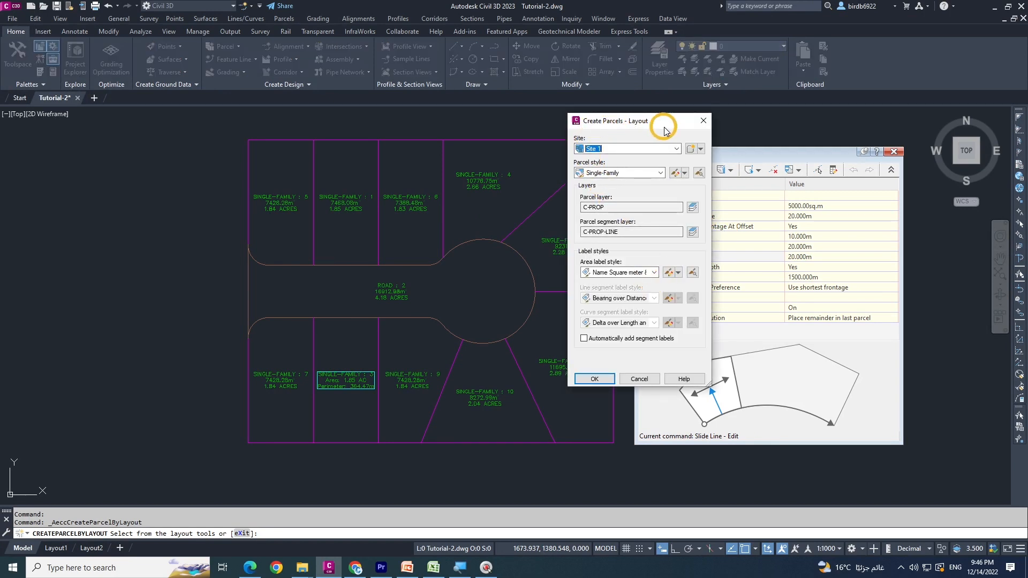
left_click(593, 380)
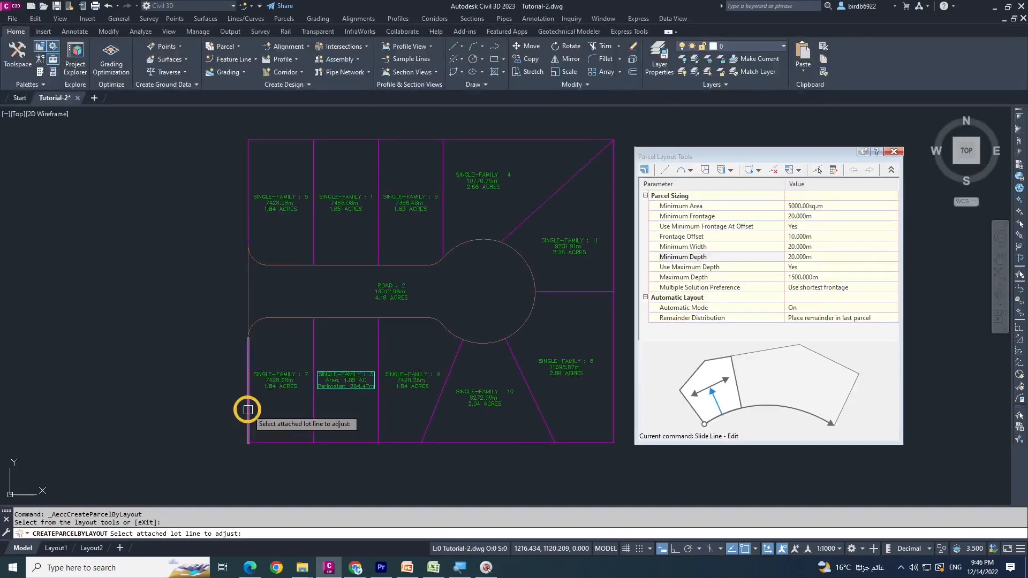
middle_click_drag(425, 414, 418, 402)
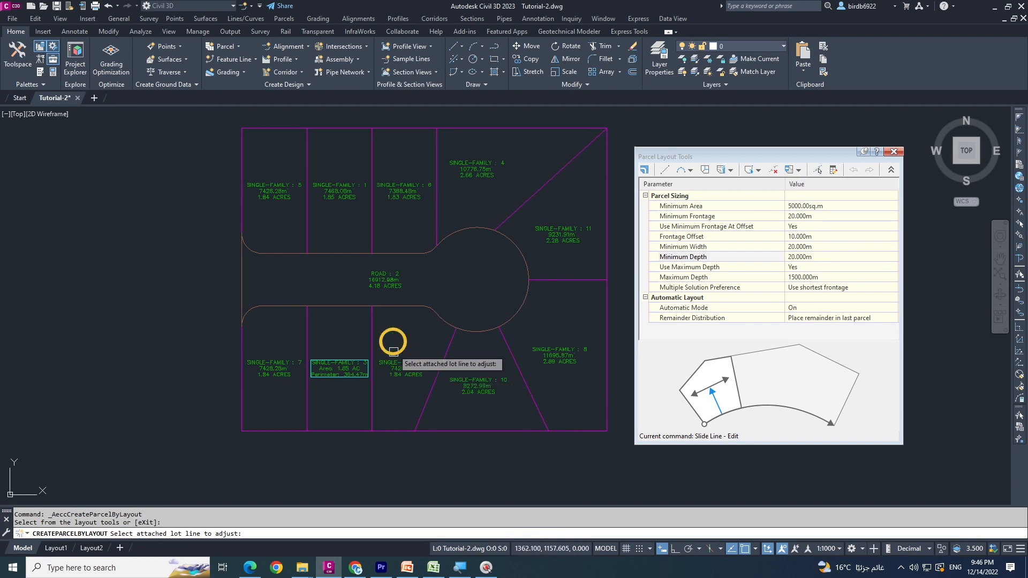
left_click(431, 384)
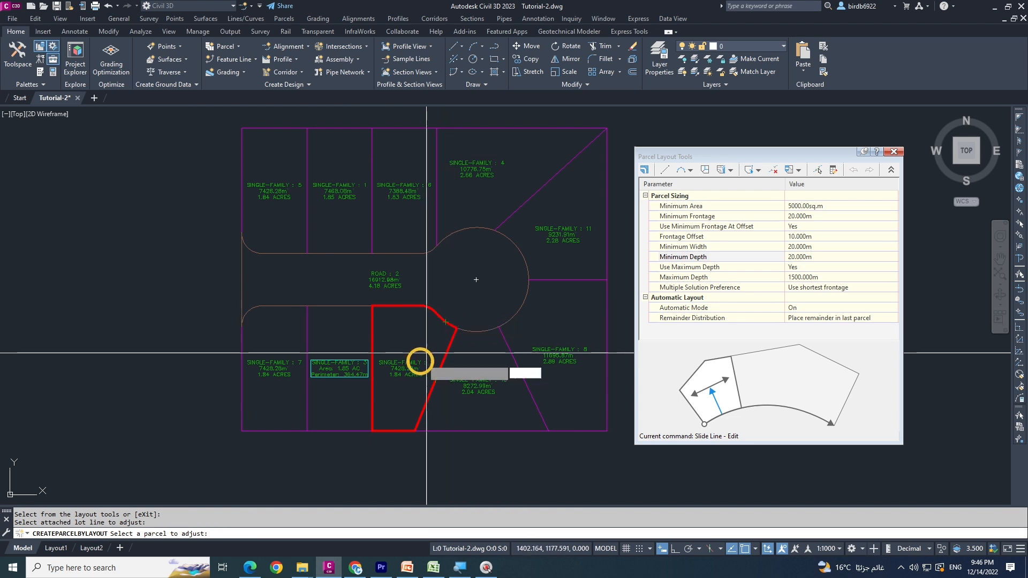
scroll(409, 375, "up", 2)
scroll(397, 352, "up", 3)
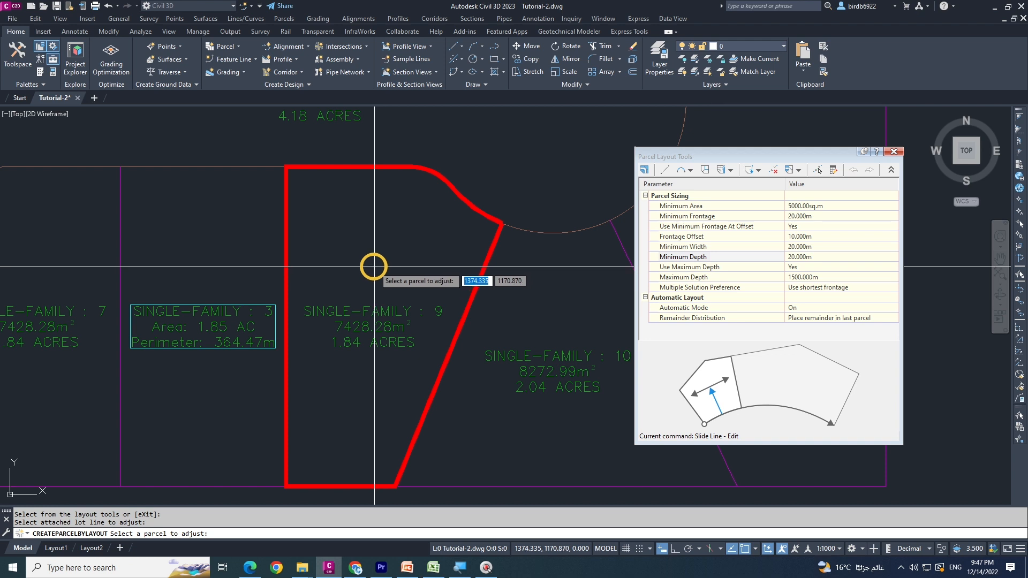
left_click(383, 289)
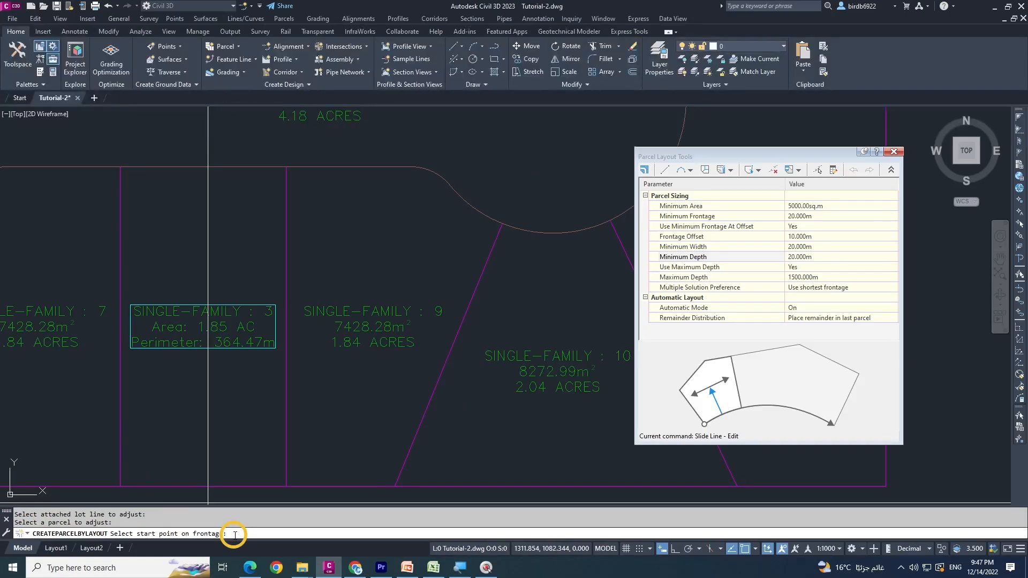
Define the frontage along parcel 9's full road edge, slide its lot line at a 90-degree angle, and accept the result
left_click(286, 167)
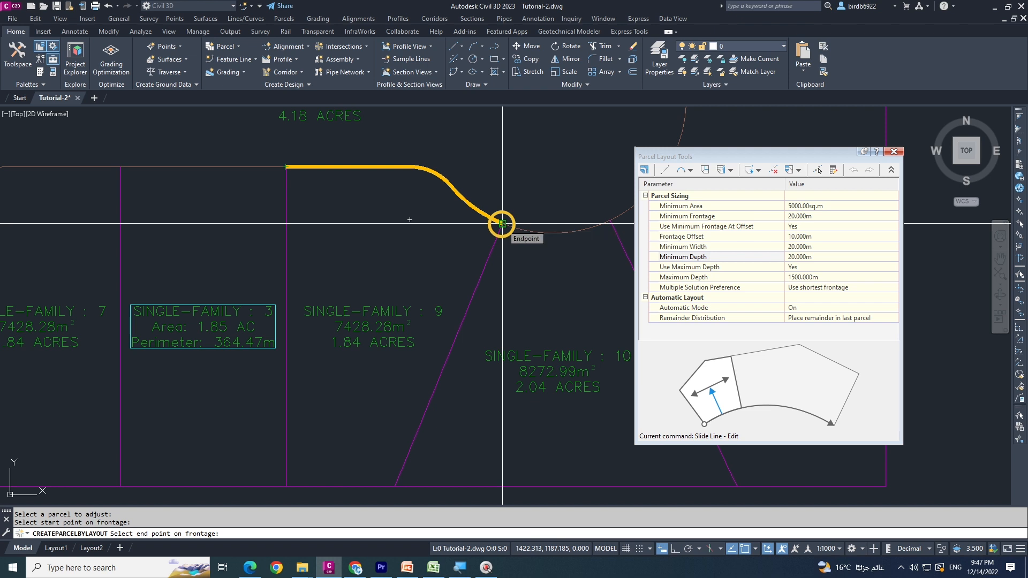
left_click(502, 223)
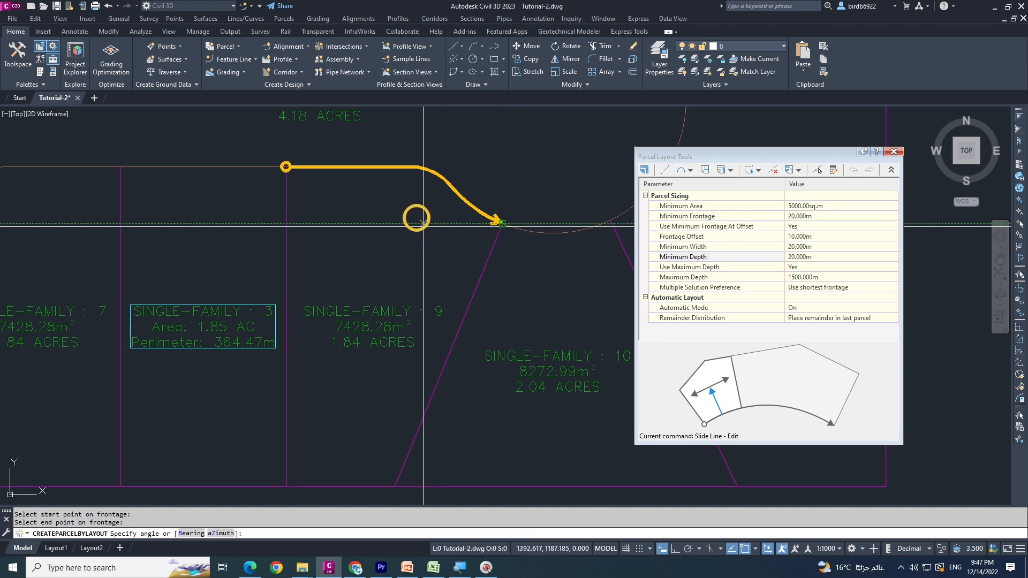
scroll(420, 233, "down", 2)
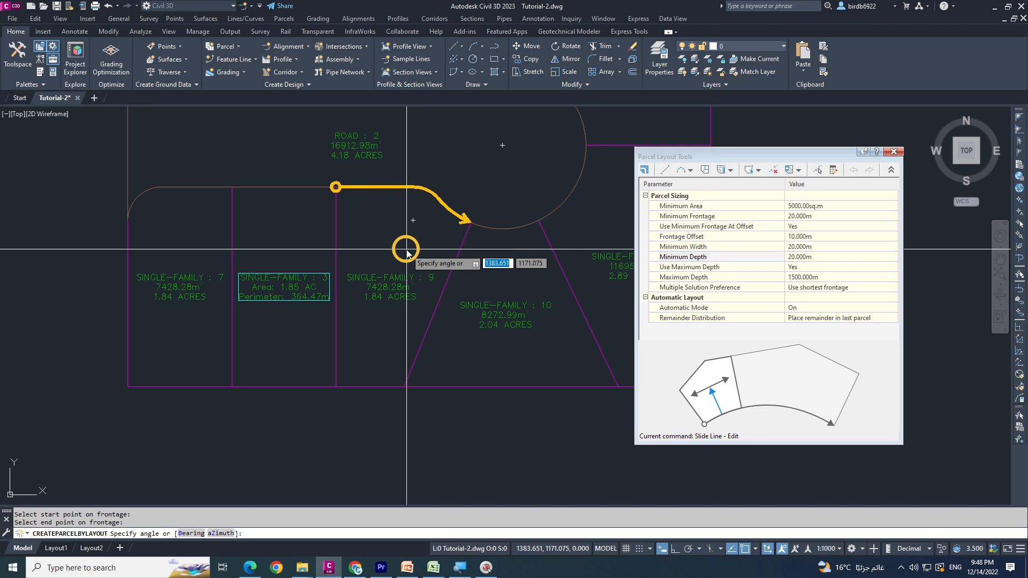
key("Return")
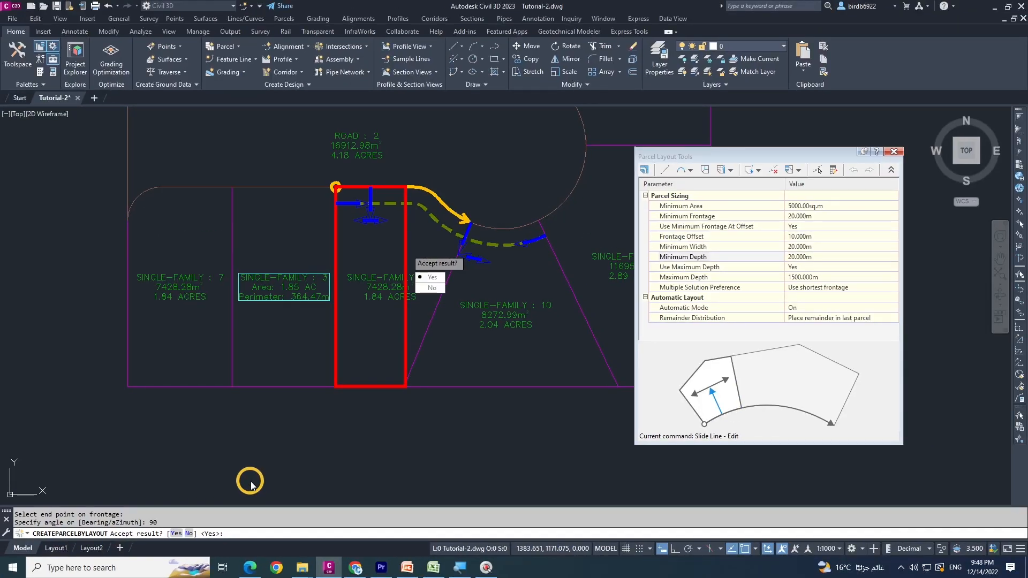
key("Return")
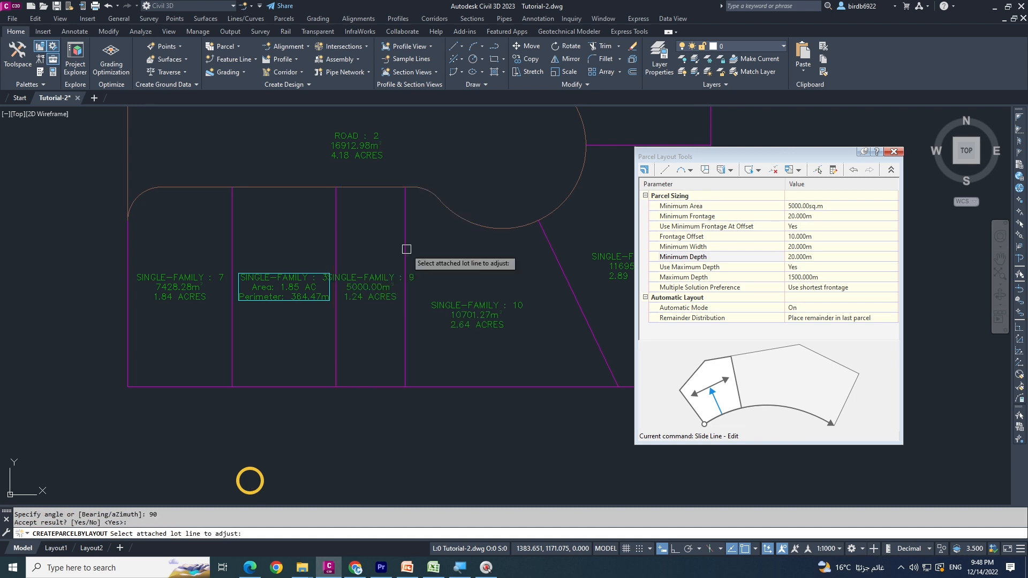
scroll(341, 280, "down", 2)
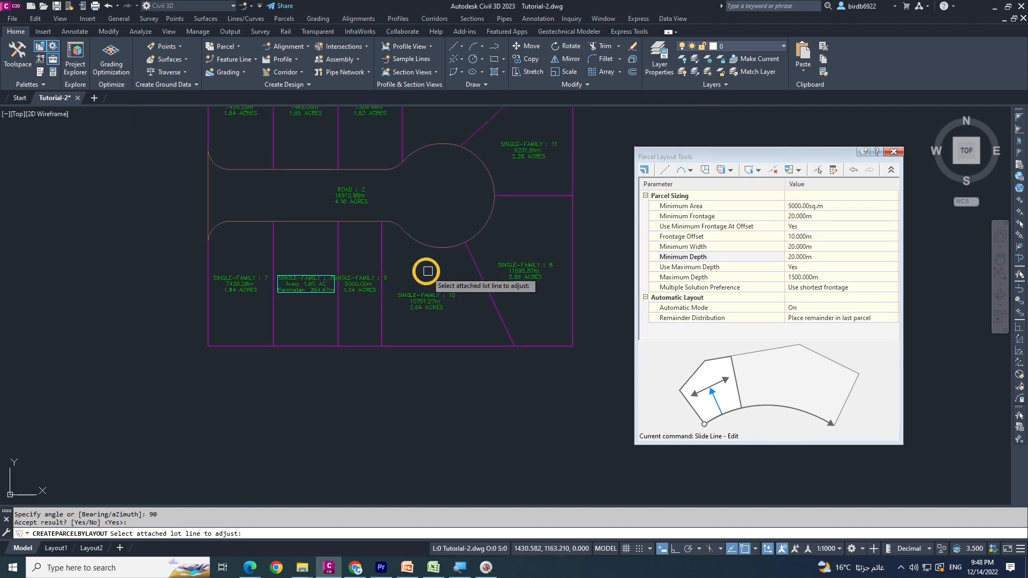
scroll(403, 267, "up", 2)
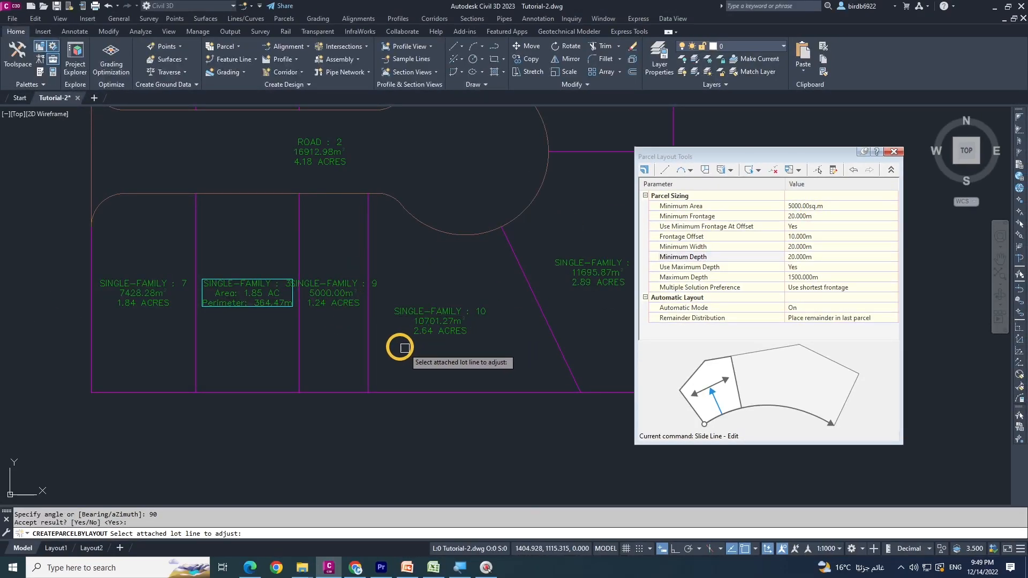
middle_click_drag(428, 336, 374, 331)
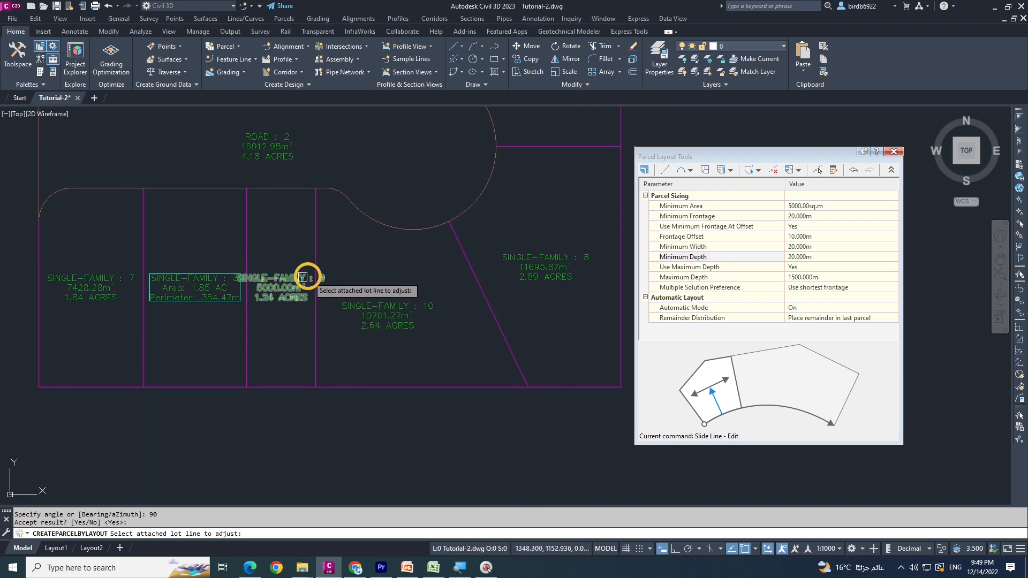
middle_click_drag(291, 295, 270, 322)
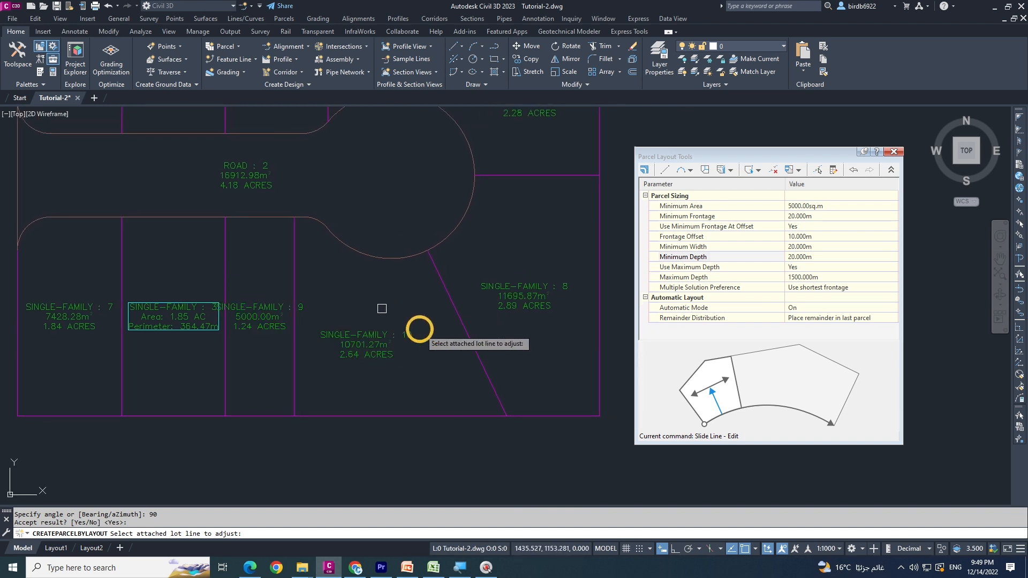
scroll(416, 336, "down", 2)
middle_click_drag(418, 313, 424, 329)
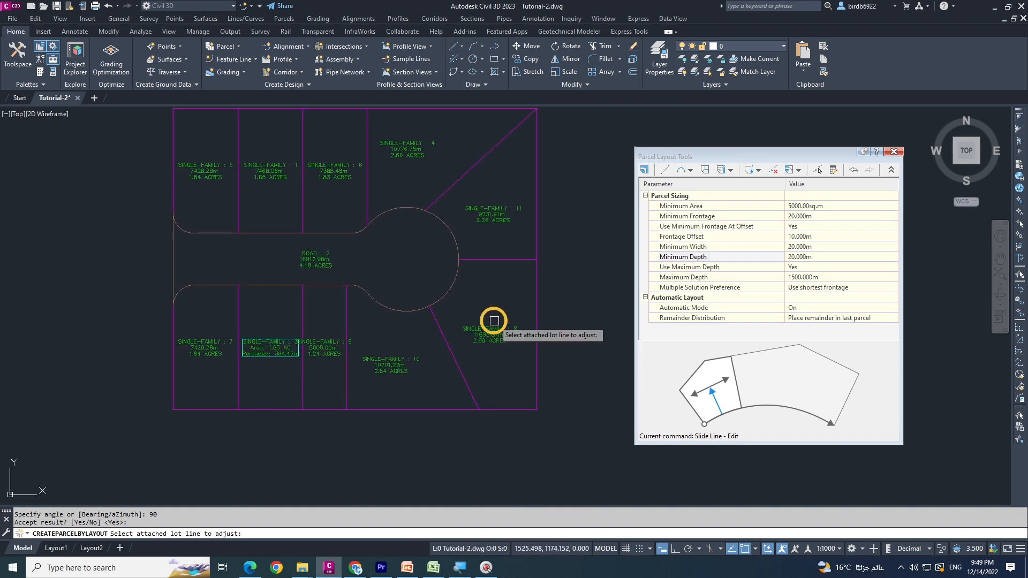
Switch to the PowerPoint presentation to review the parcel editing exercise outline, and return to the Civil 3D drawing
left_click(407, 567)
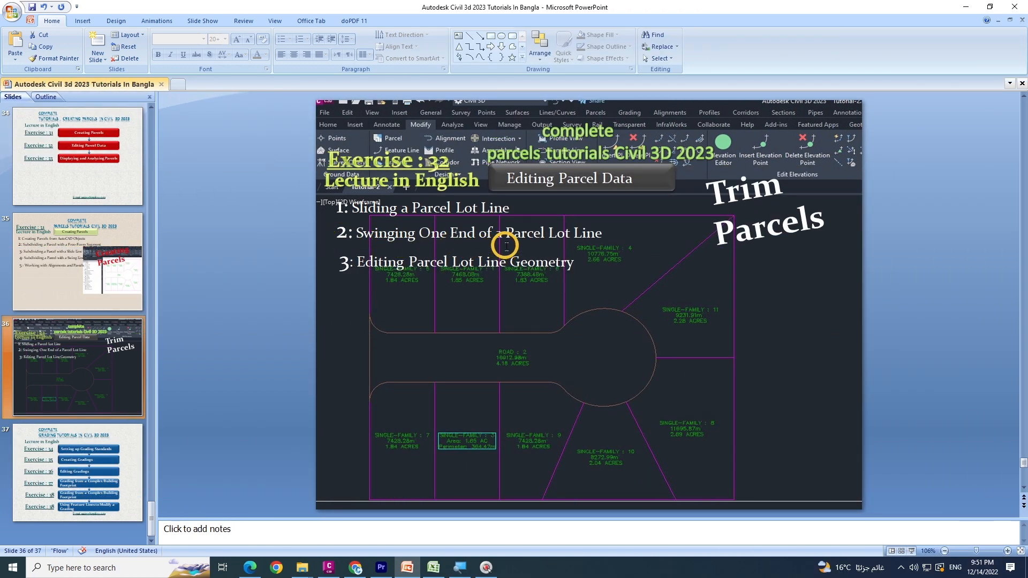
left_click(968, 9)
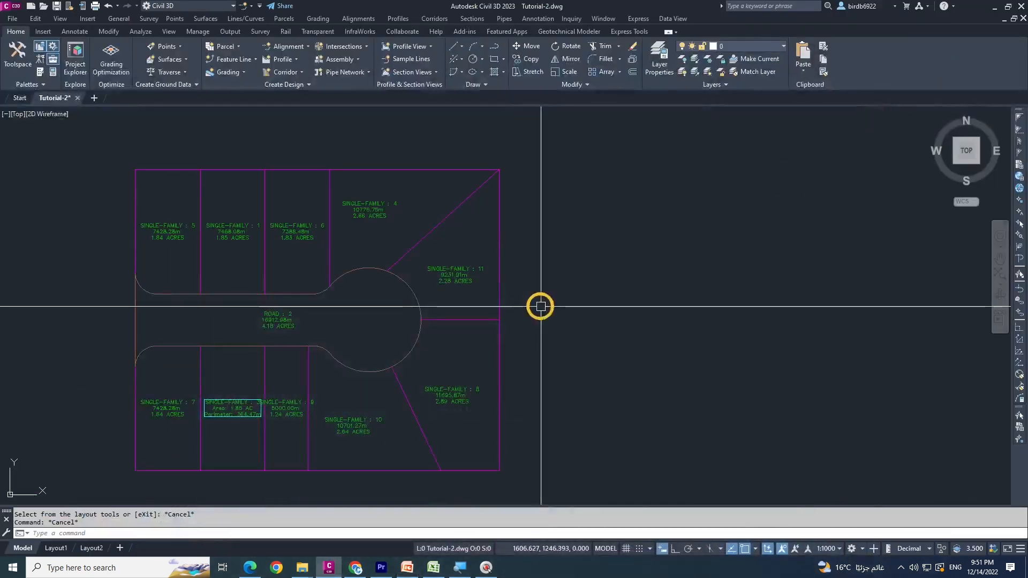
Start Swing Line - Edit with the default parcel layout settings, choosing the lot line between parcels 11 and 8 and parcel 11 for adjustment
left_click(240, 47)
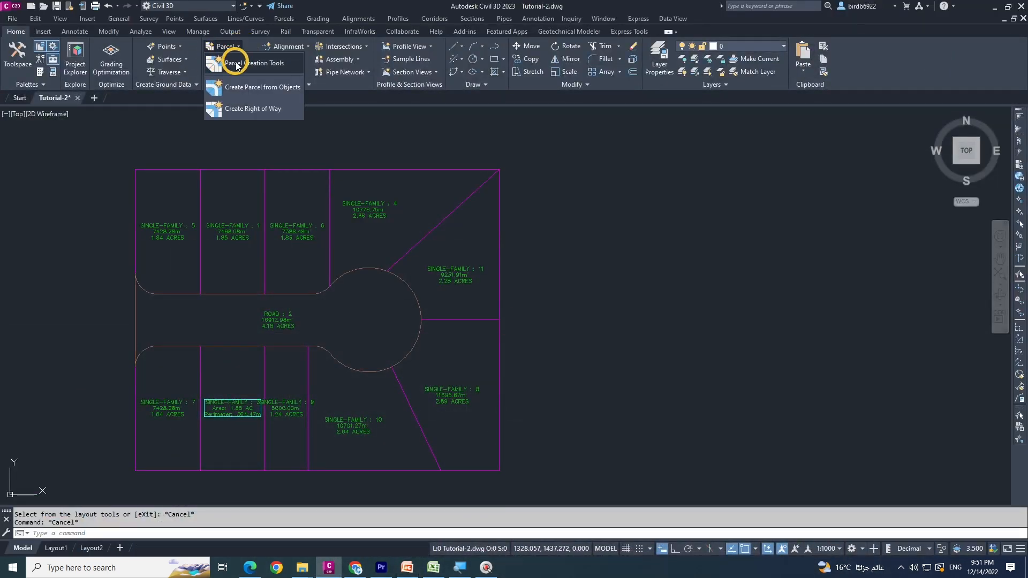
left_click(246, 70)
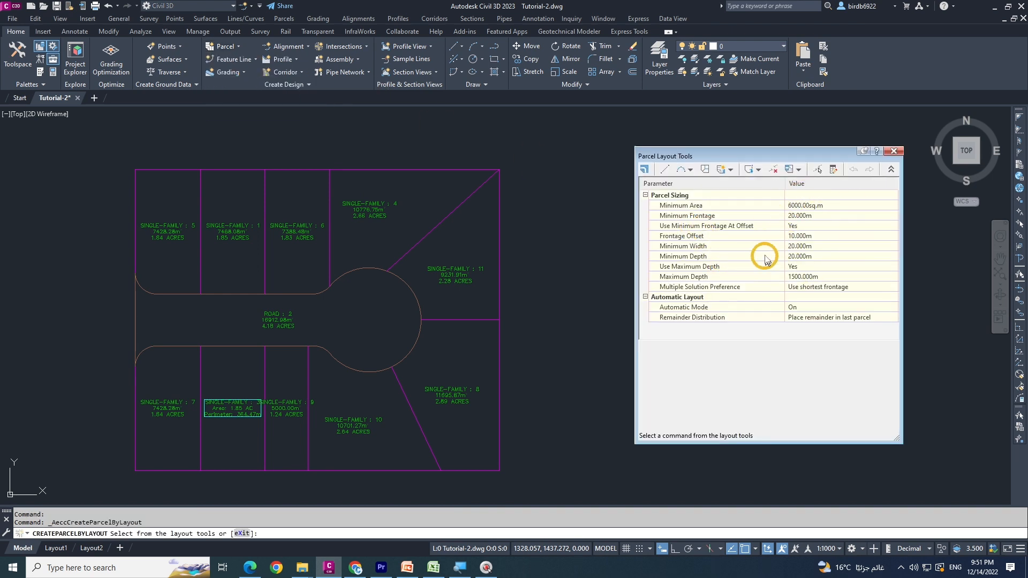
left_click(732, 171)
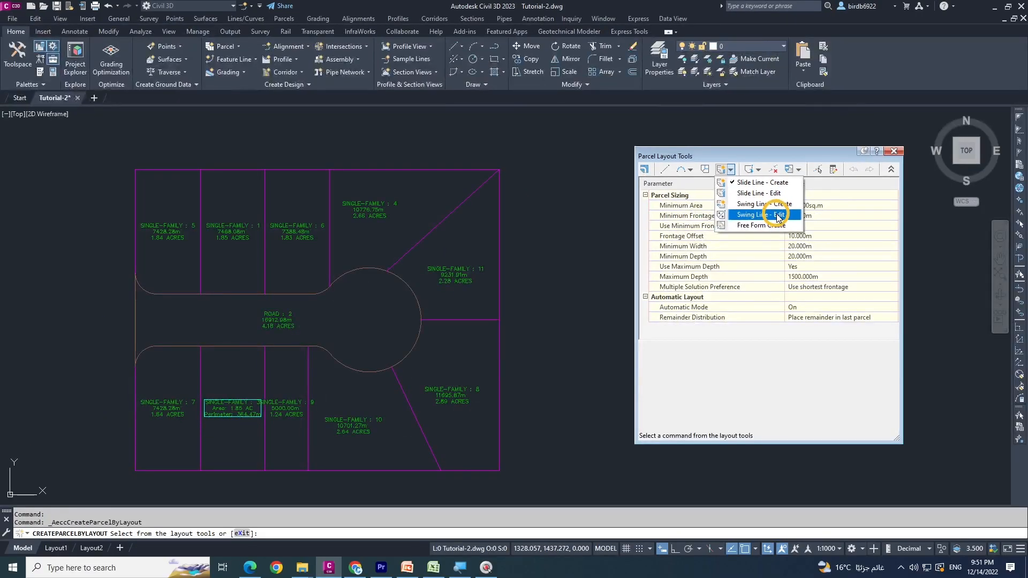
left_click(778, 215)
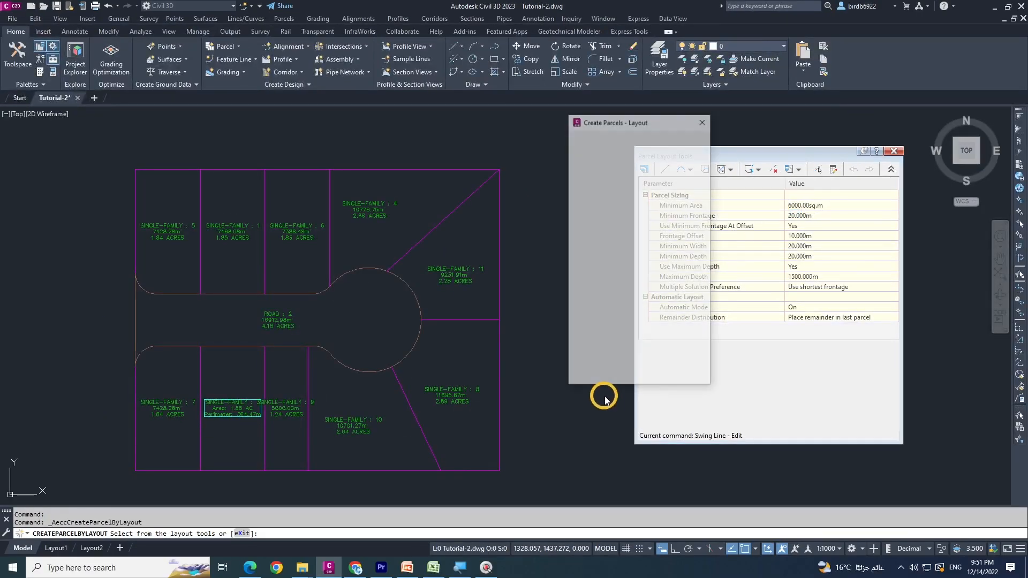
left_click(593, 379)
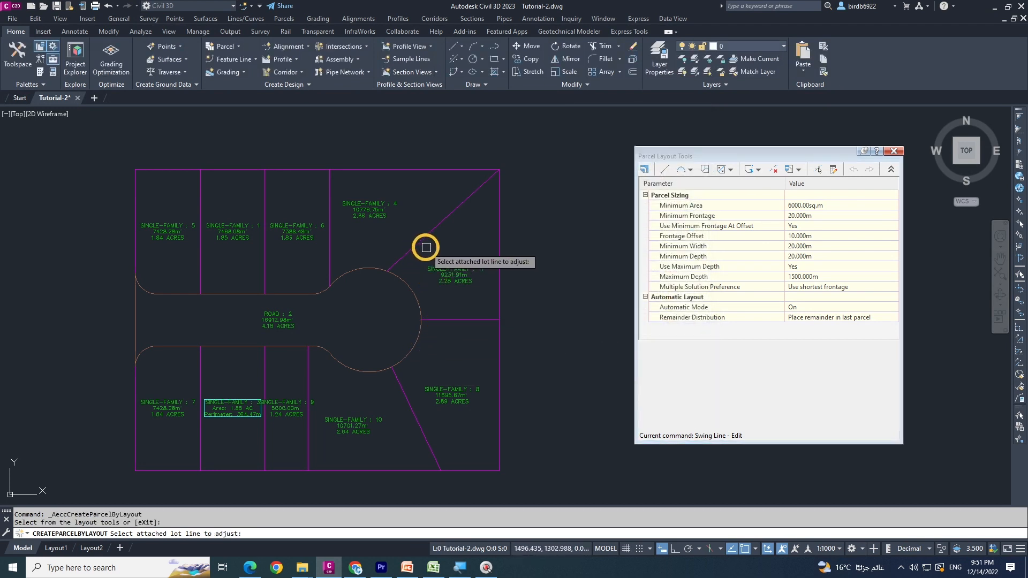
left_click(457, 323)
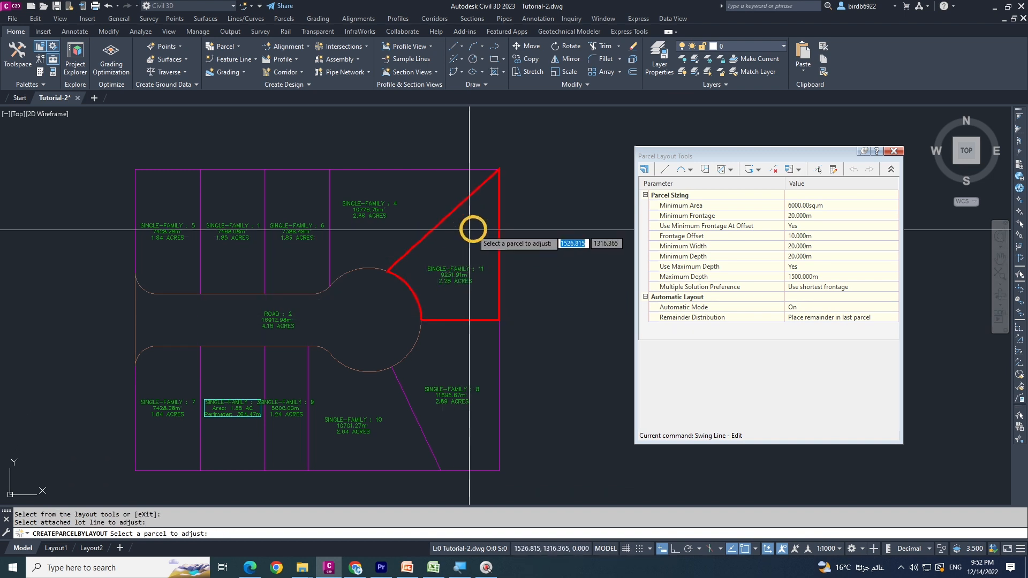
scroll(470, 268, "up", 2)
scroll(425, 294, "down", 2)
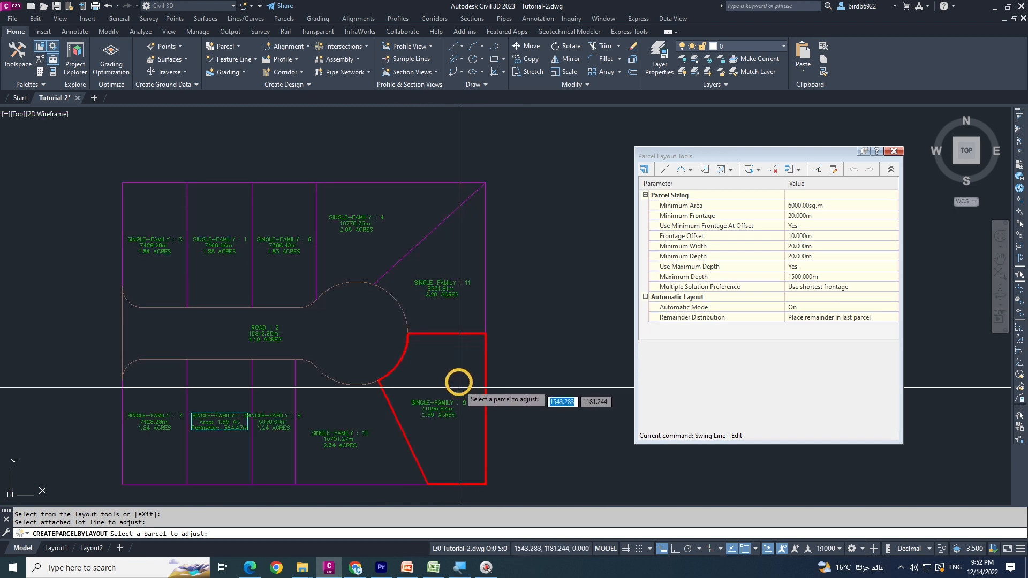
scroll(475, 235, "down", 2)
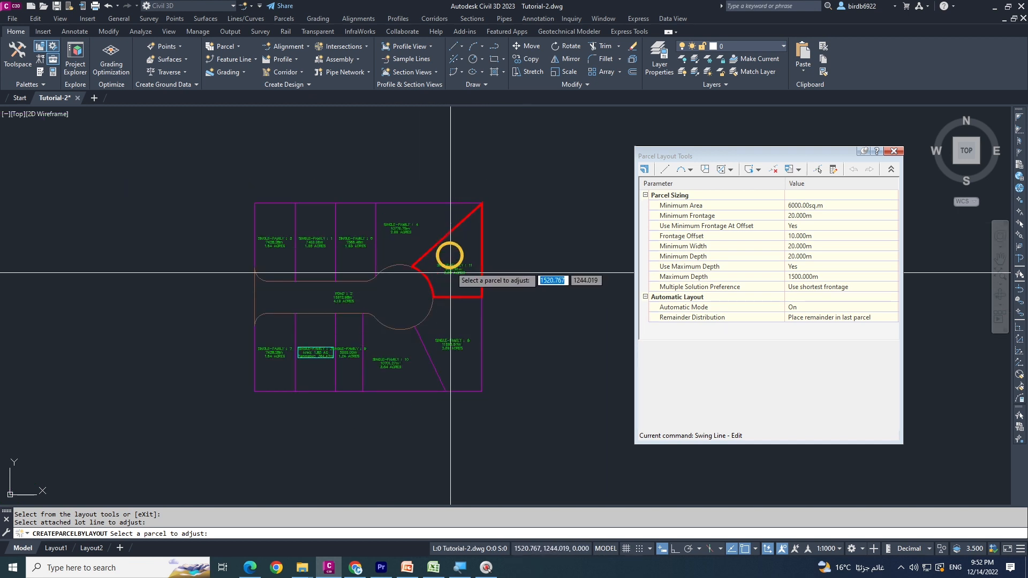
scroll(450, 252, "up", 2)
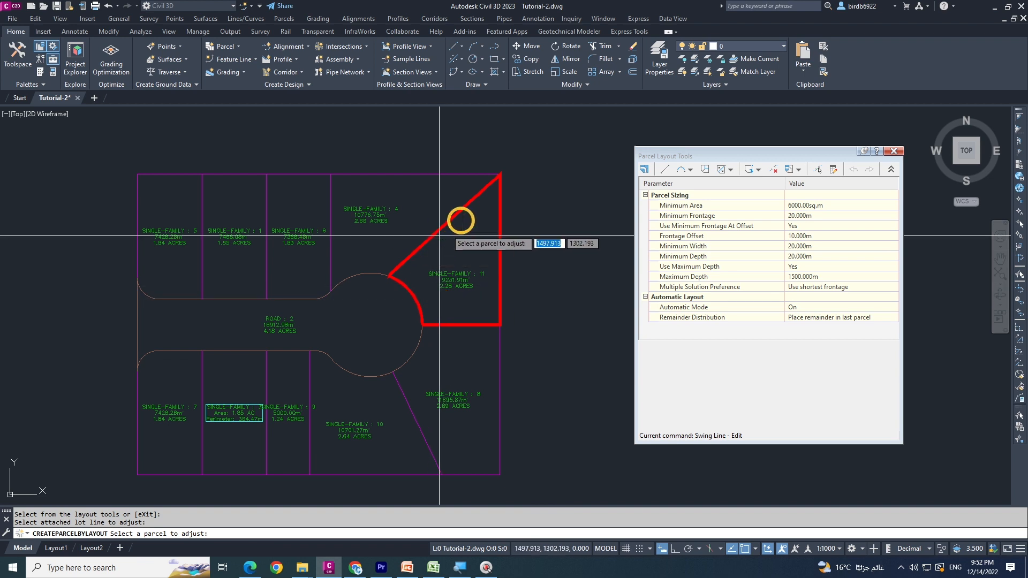
scroll(454, 284, "up", 2)
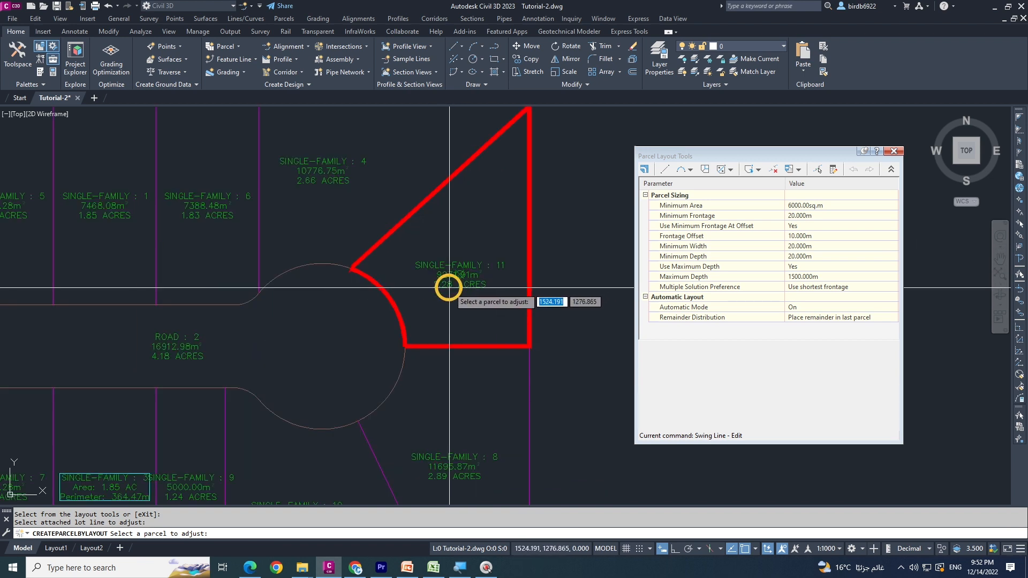
left_click(456, 238)
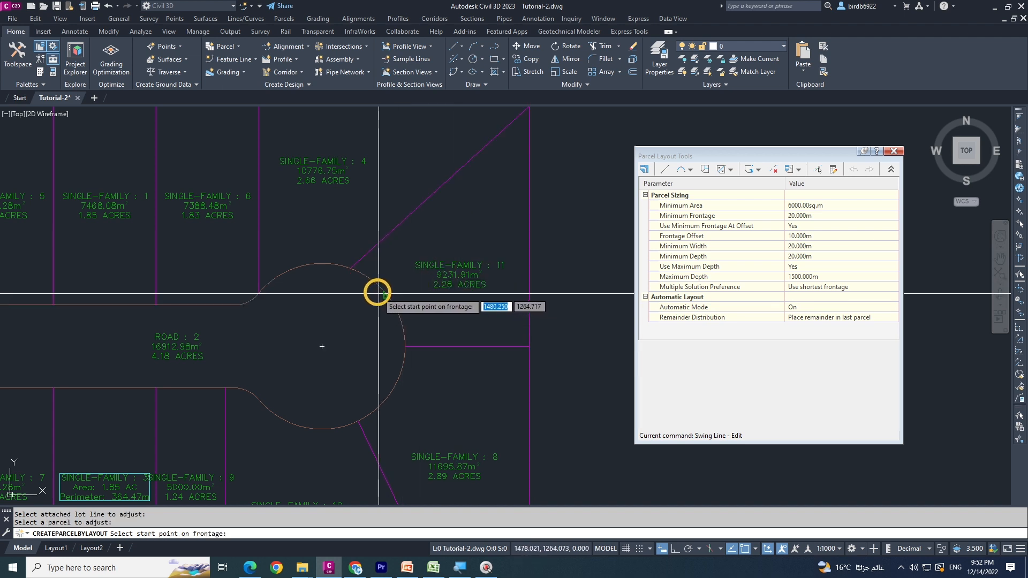
Define parcel 11's frontage along its full road arc, swing the lot line to its east edge's midpoint, accept, and exit the layout tools
left_click(405, 347)
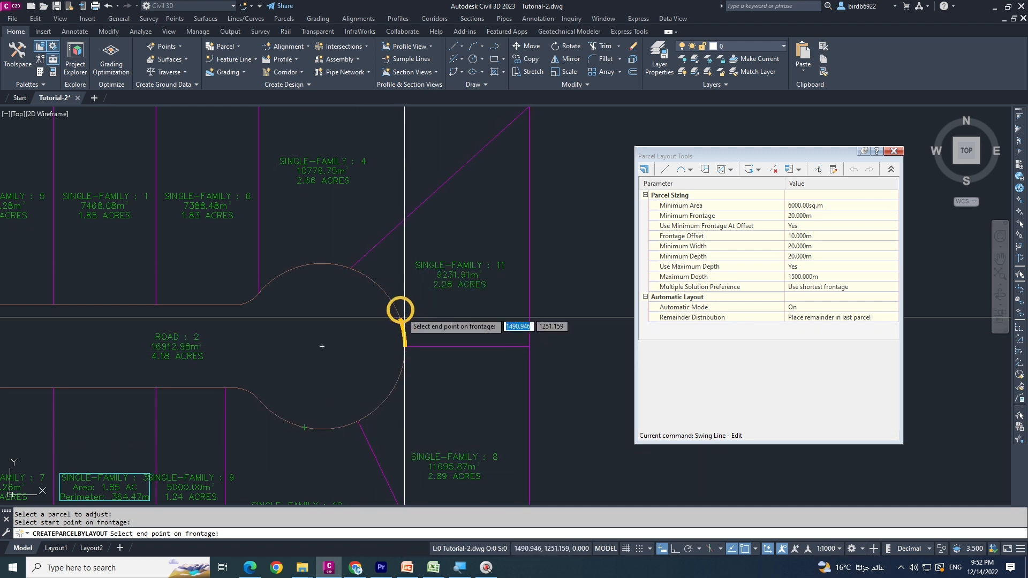
left_click(351, 269)
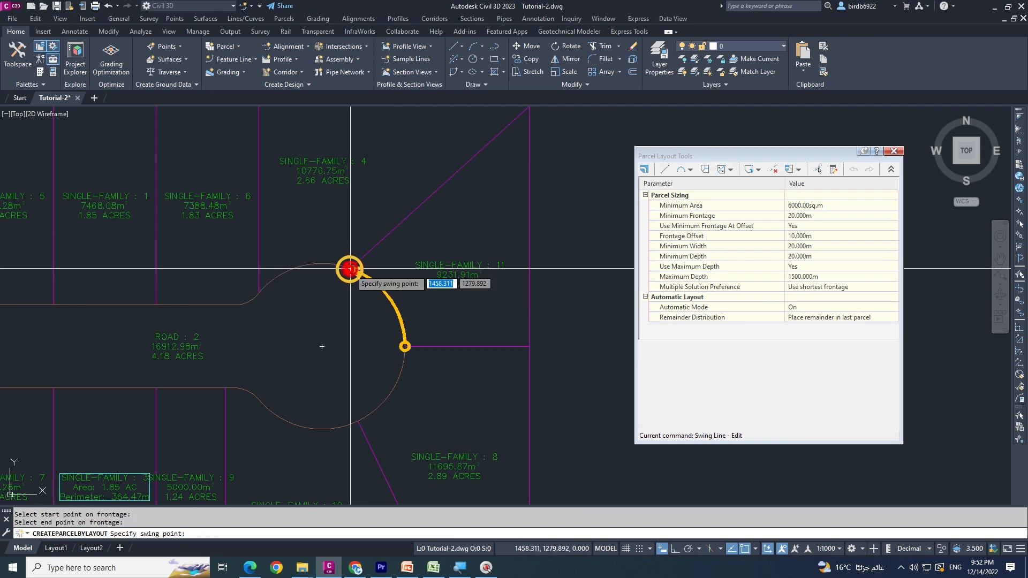
scroll(316, 316, "down", 2)
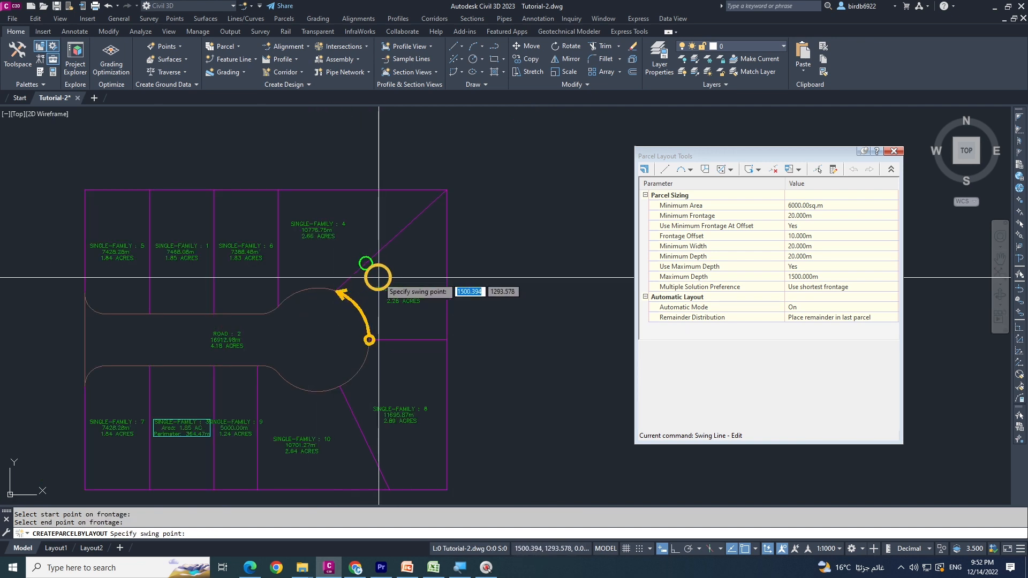
scroll(391, 282, "up", 2)
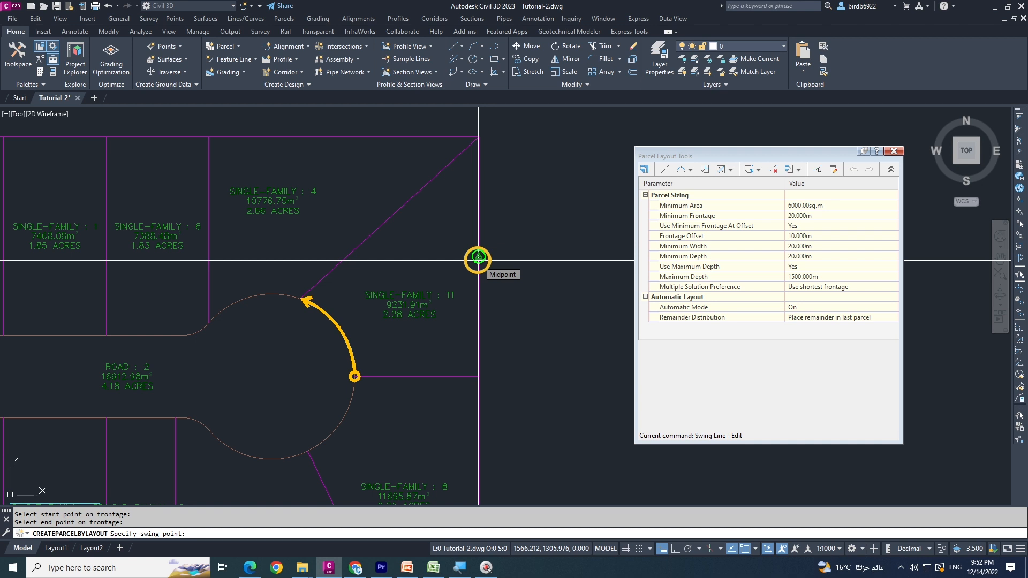
left_click(479, 258)
scroll(478, 261, "down", 2)
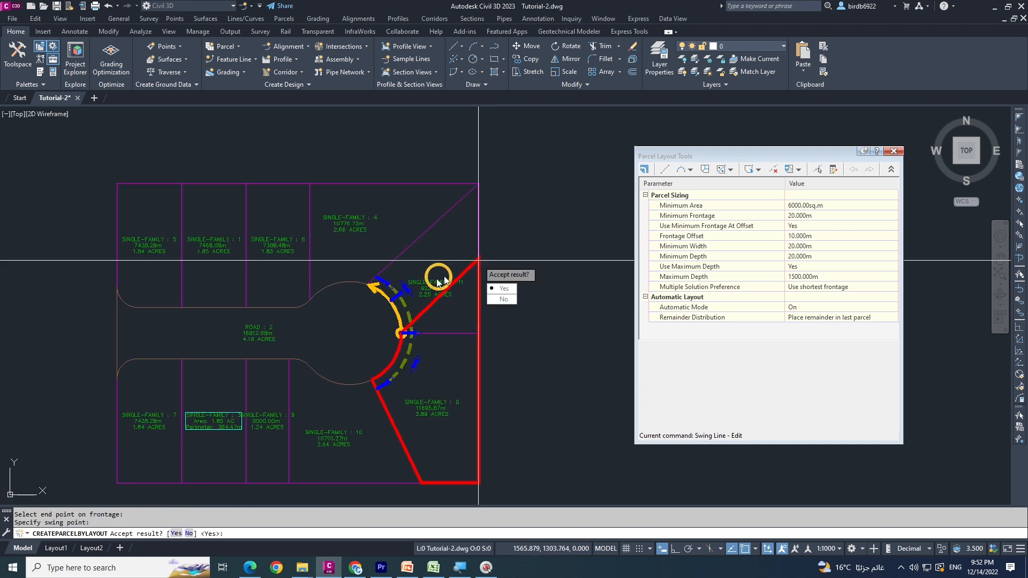
left_click(505, 289)
scroll(451, 313, "up", 4)
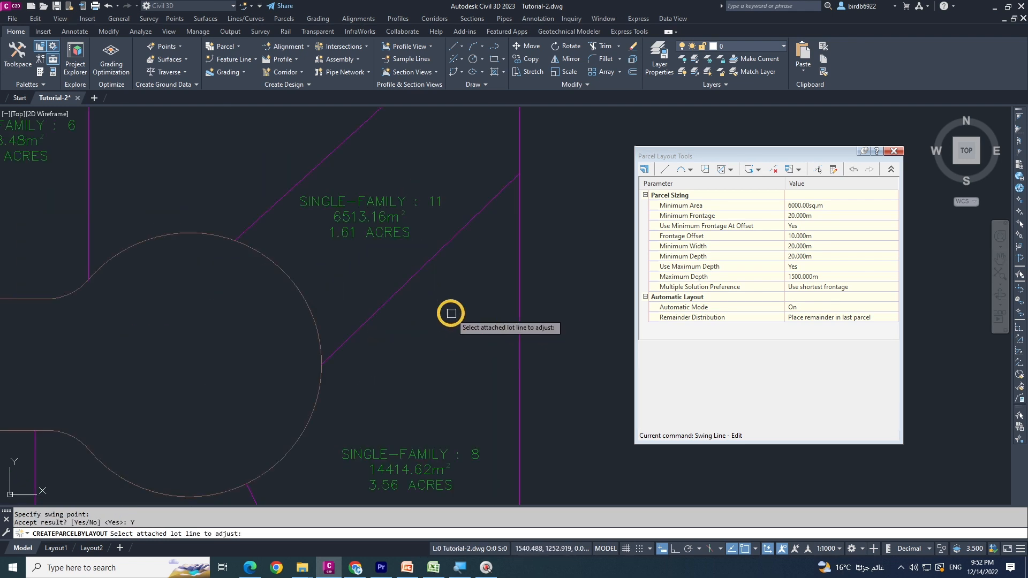
scroll(300, 324, "down", 4)
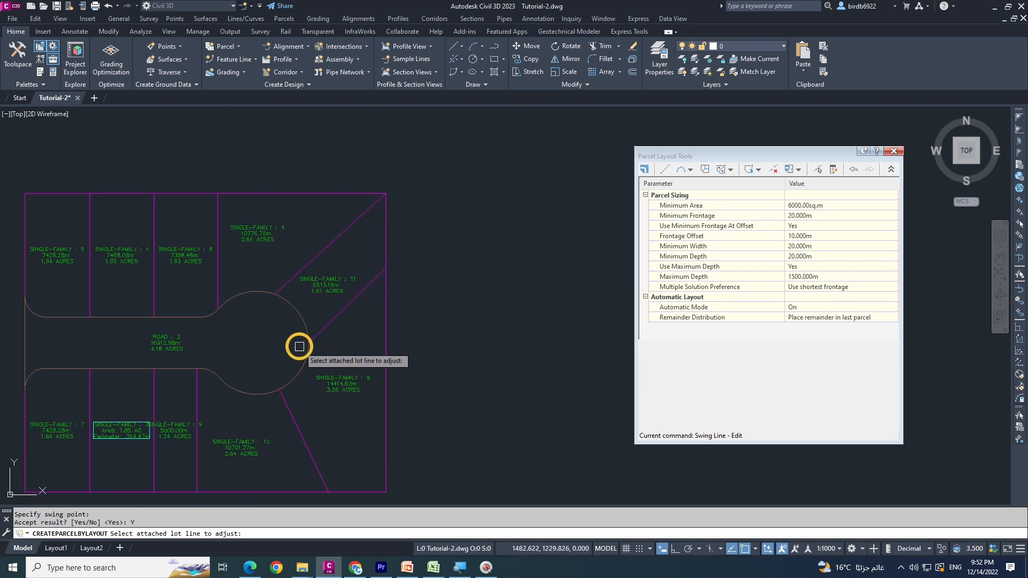
scroll(354, 254, "up", 2)
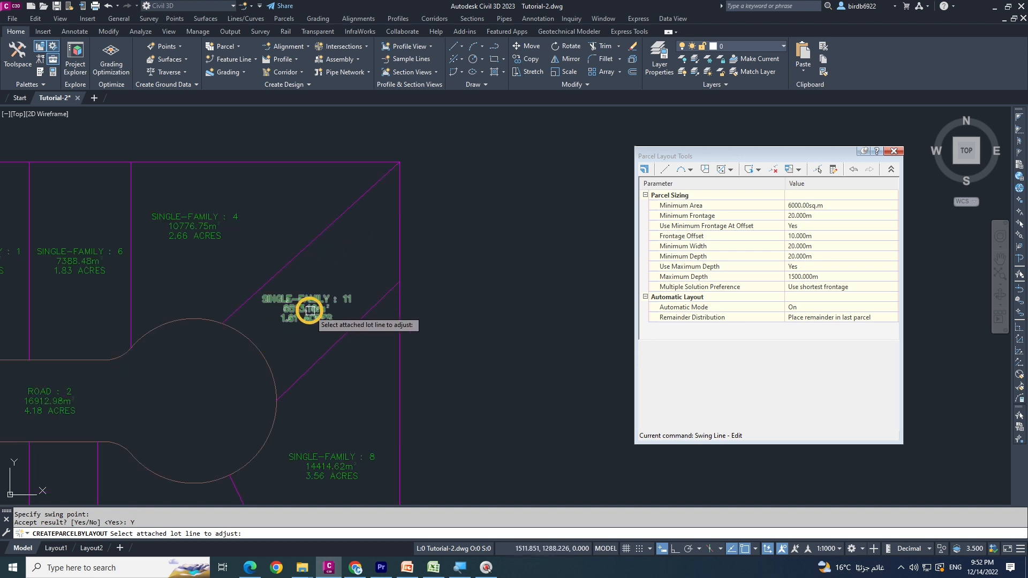
mouse_move(308, 311)
middle_mouse_down()
mouse_move(472, 247)
mouse_move(445, 267)
mouse_move(402, 263)
middle_mouse_up()
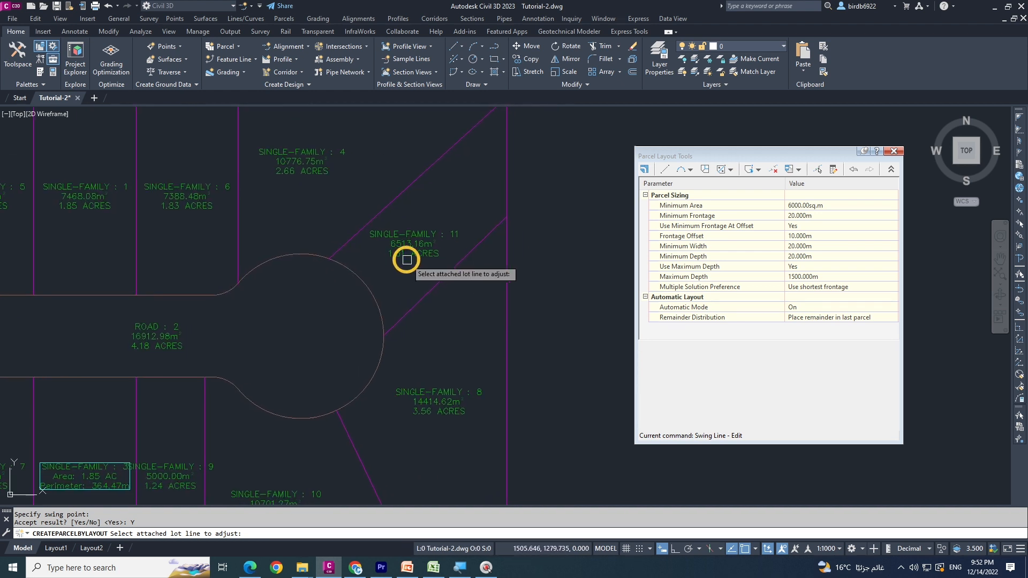
scroll(353, 292, "down", 3)
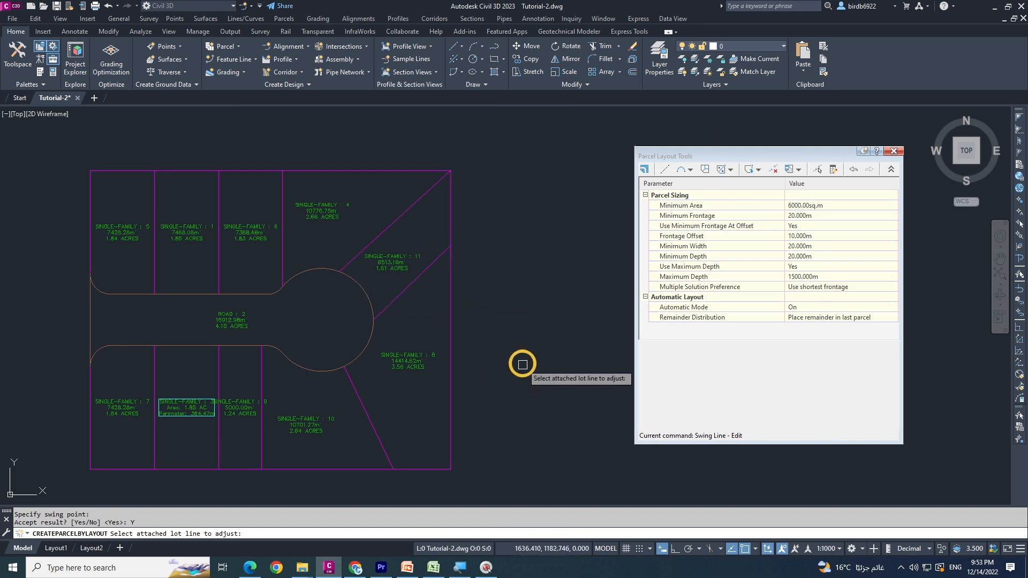
key("Escape")
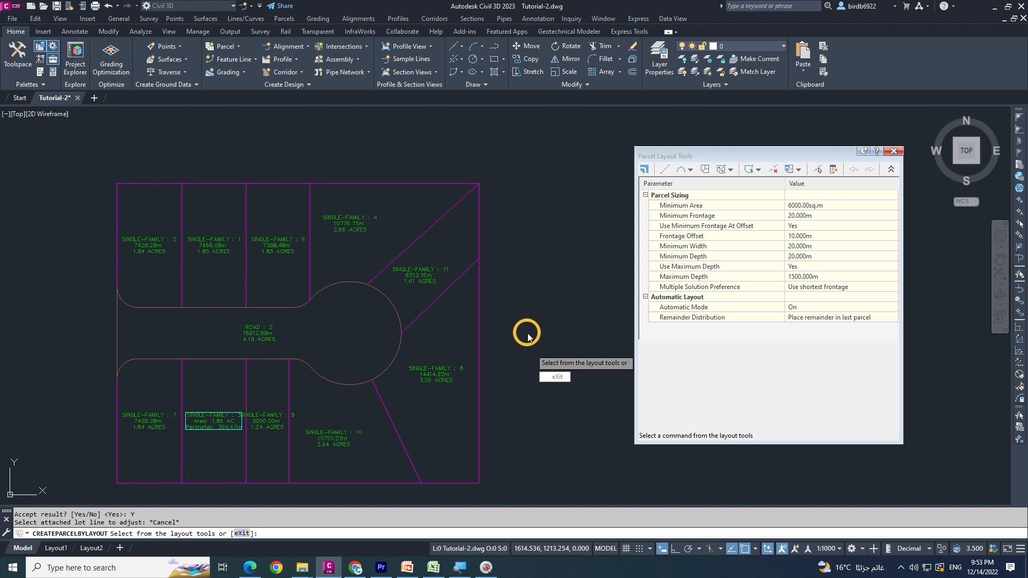
key("Escape")
key("Escape")
key("Escape")
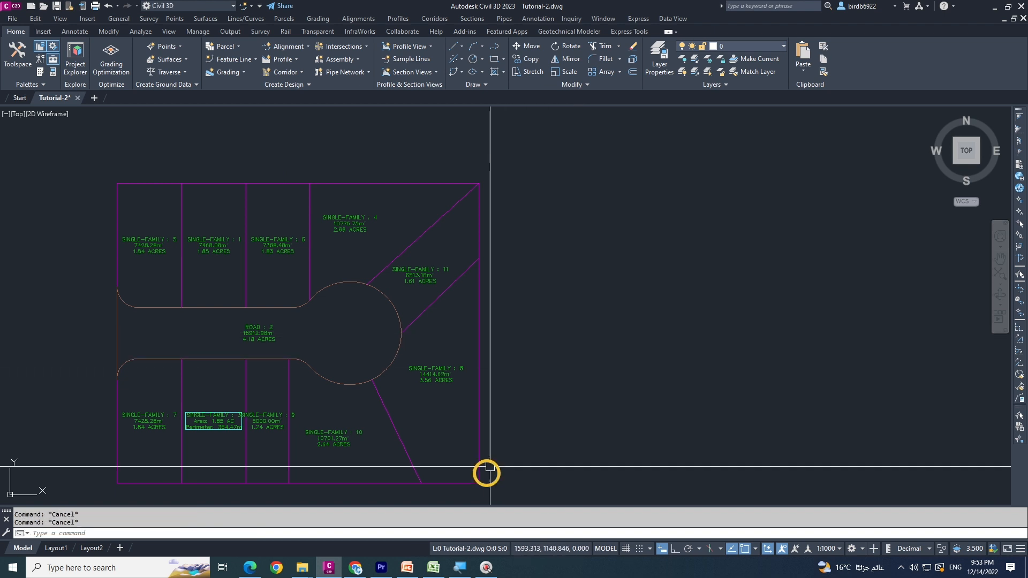
Check the next exercise topic in the PowerPoint presentation, and return to the Civil 3D drawing
left_click(407, 567)
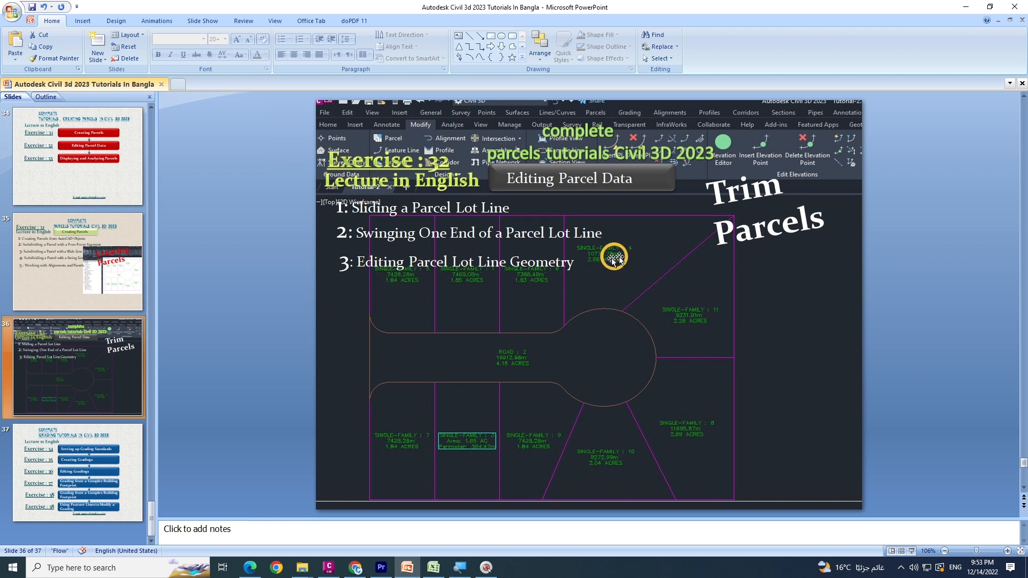
left_click(964, 8)
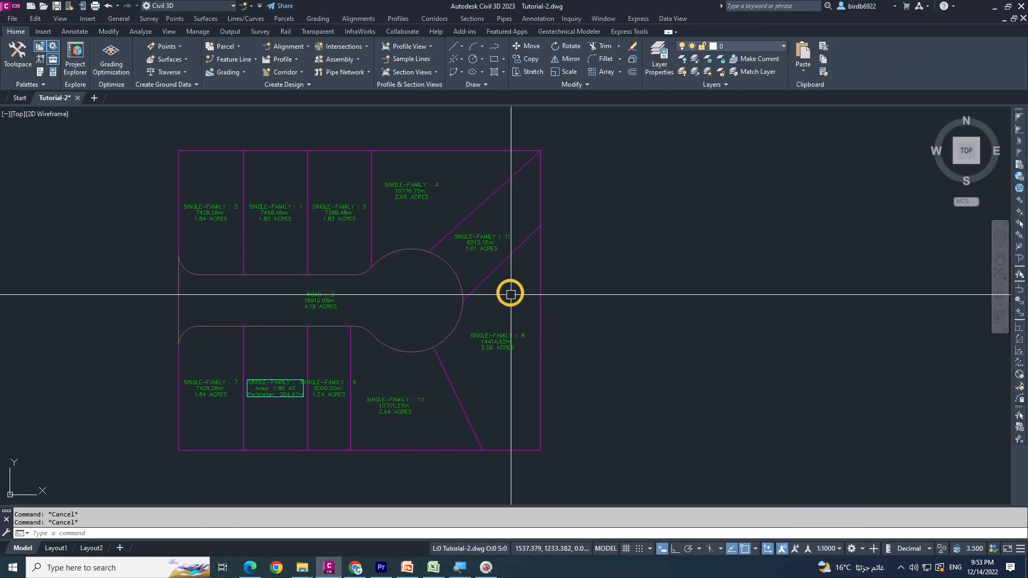
Select the lot line between parcels 6 and 4, display its elevation and geometry editing tools, and clear the selection
left_click(485, 279)
key("Escape")
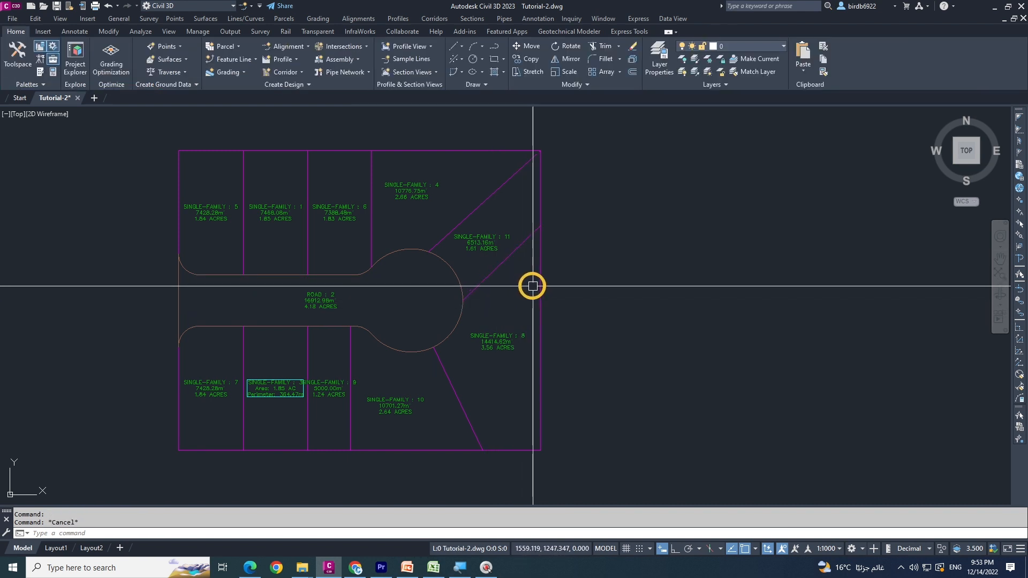
left_click(541, 288)
key("Escape")
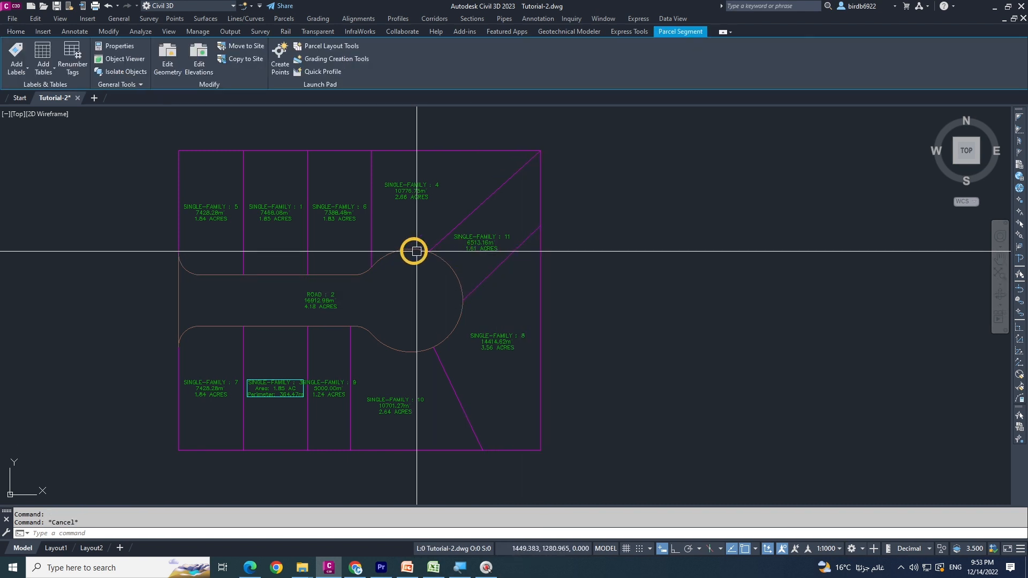
left_click(392, 250)
key("Escape")
left_click(374, 250)
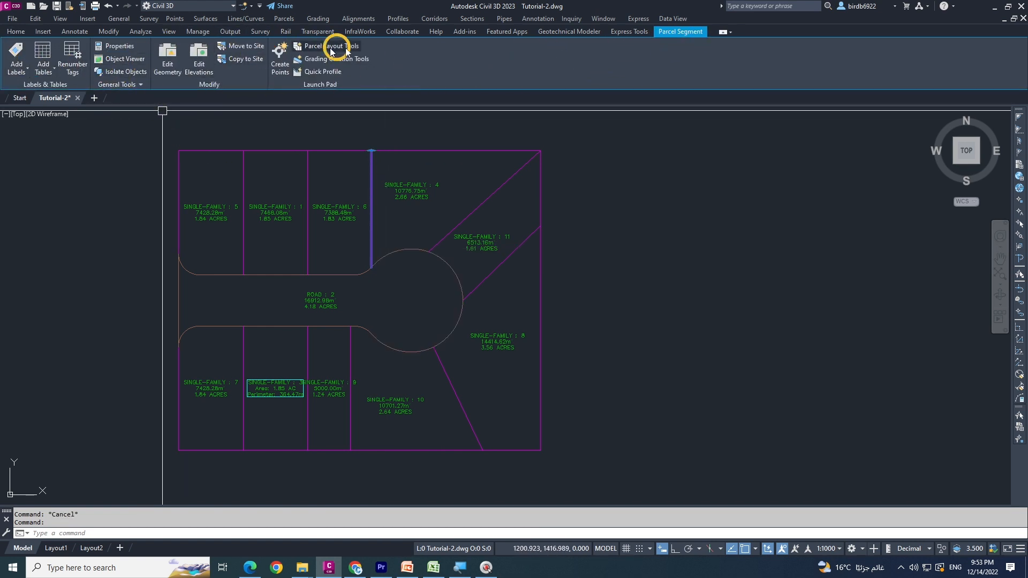
left_click(209, 83)
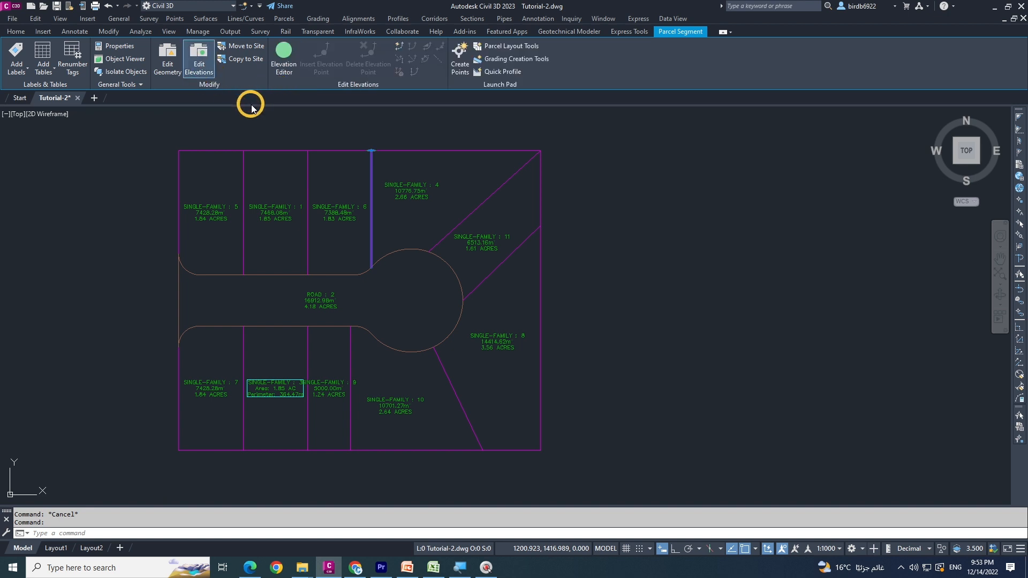
left_click(168, 68)
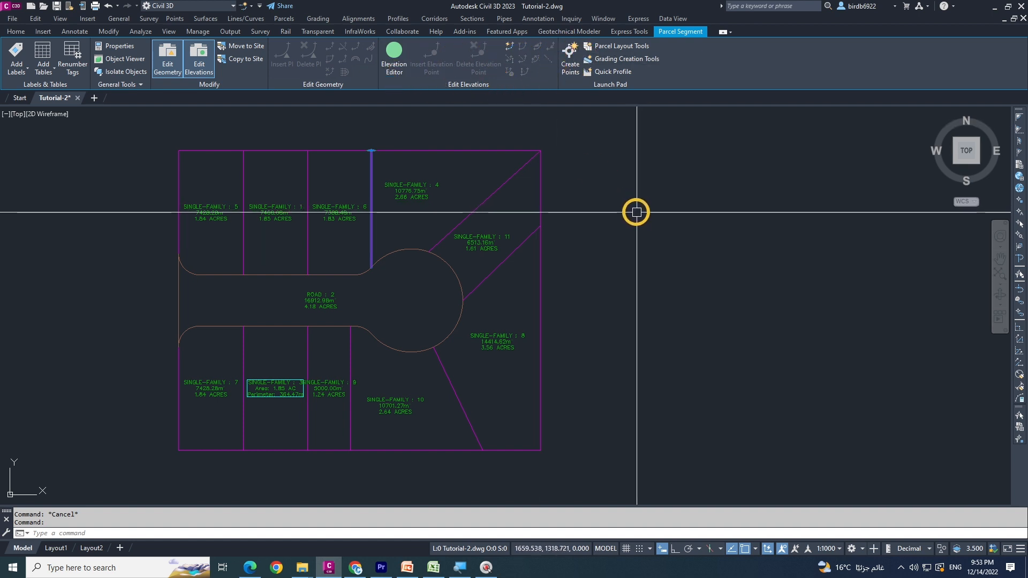
key("Escape")
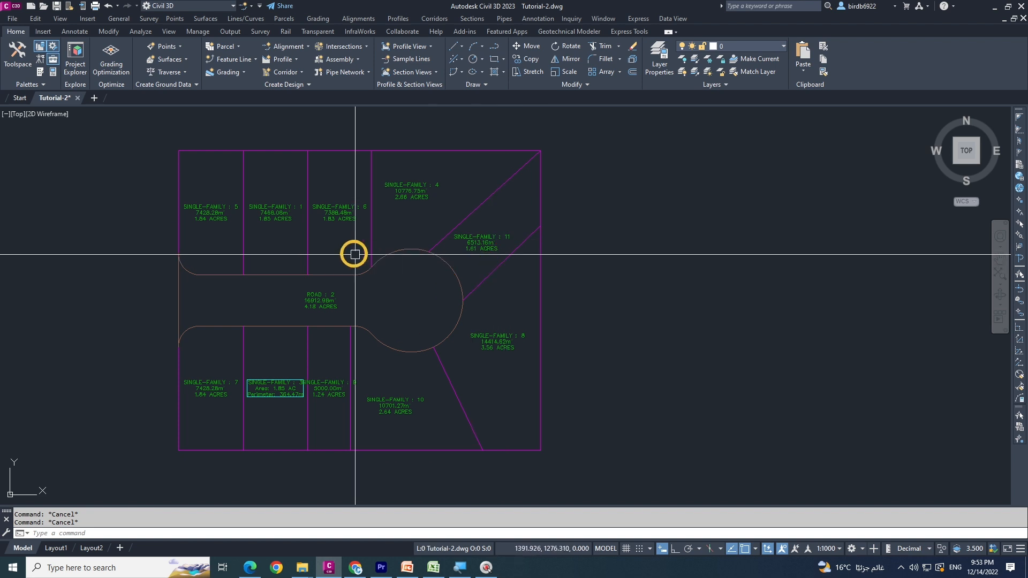
Start trimming parcel lines, selecting the east boundary and parcel 11's two diagonal side lot lines as cutting edges
scroll(380, 259, "down", 2)
middle_click_drag(374, 278, 371, 281)
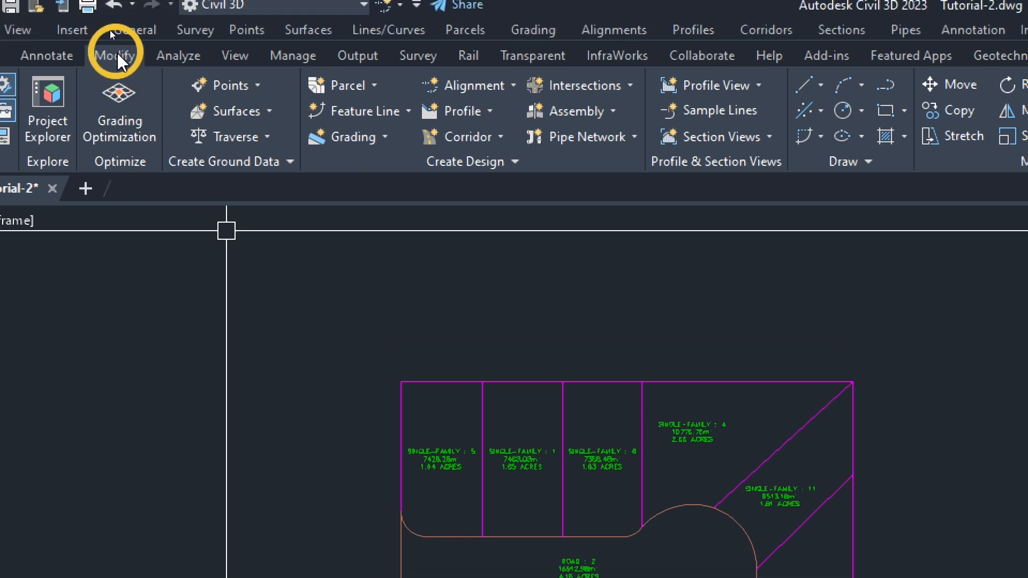
left_click(117, 53)
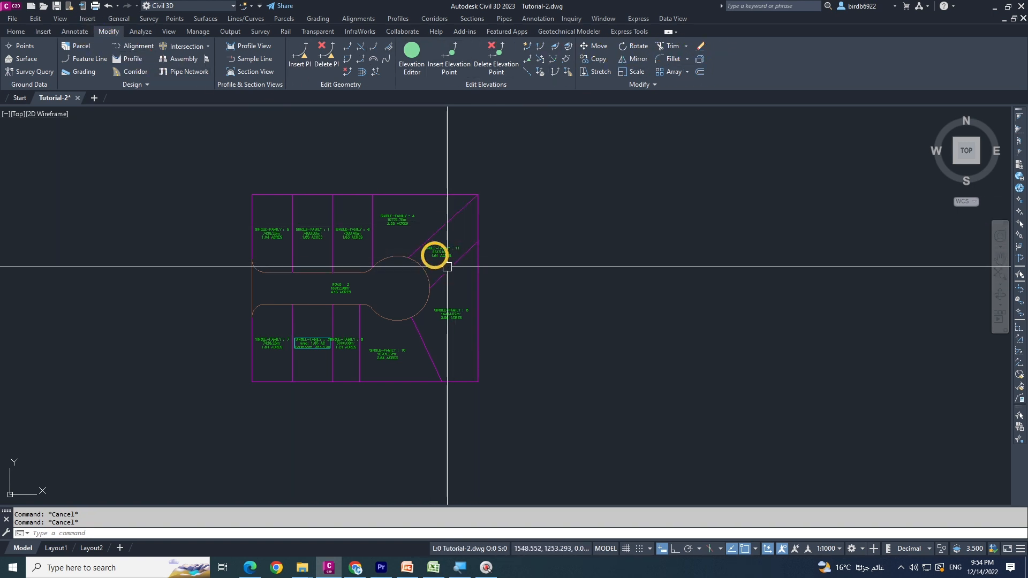
middle_click_drag(440, 245, 459, 259)
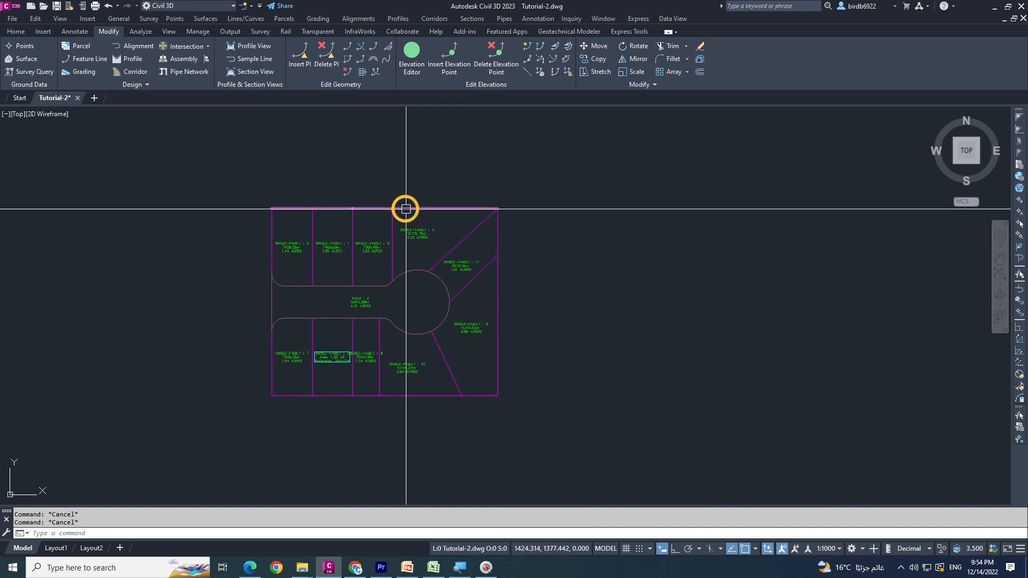
scroll(477, 244, "up", 2)
scroll(509, 226, "up", 3)
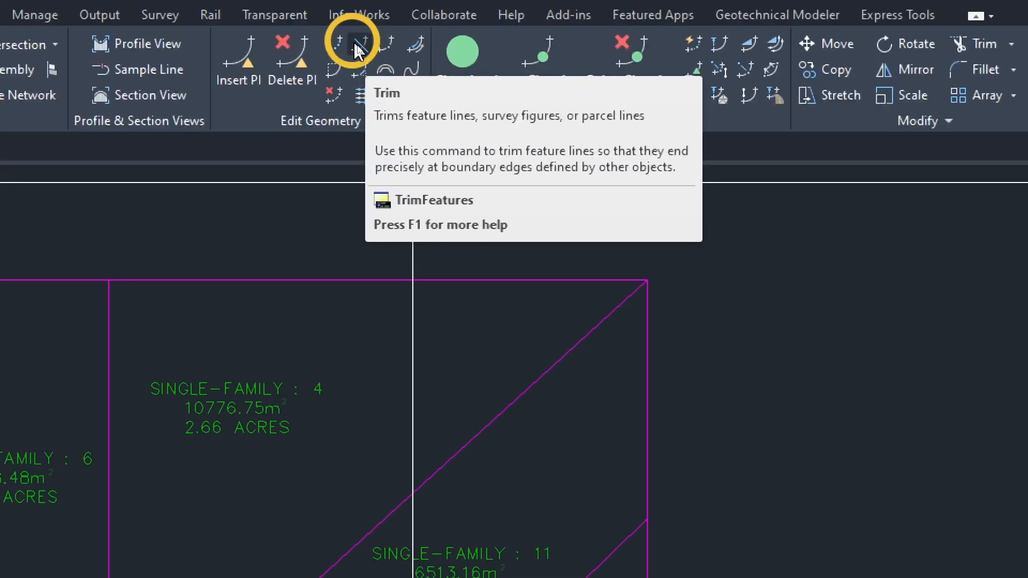
left_click(359, 46)
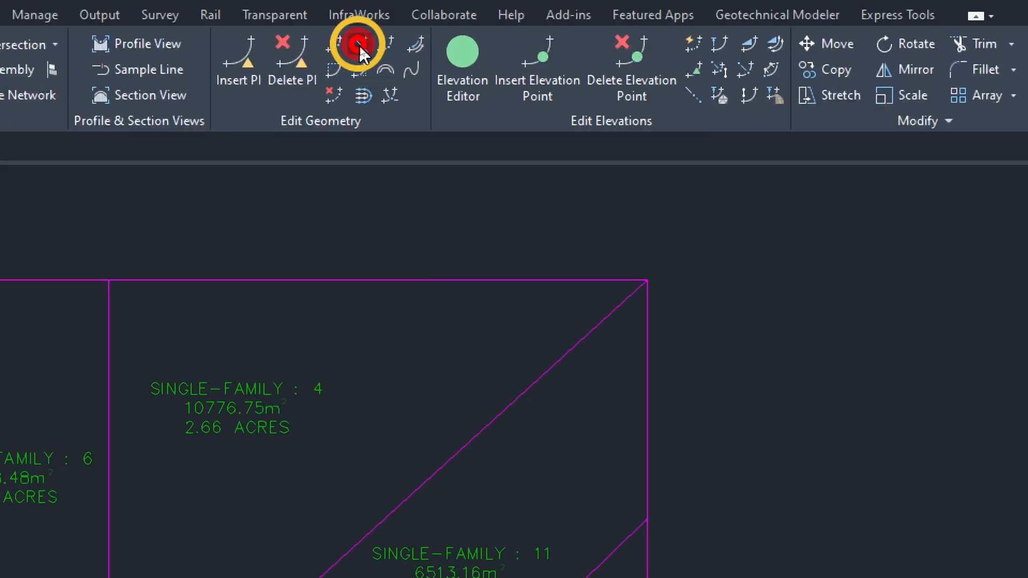
left_click(651, 412)
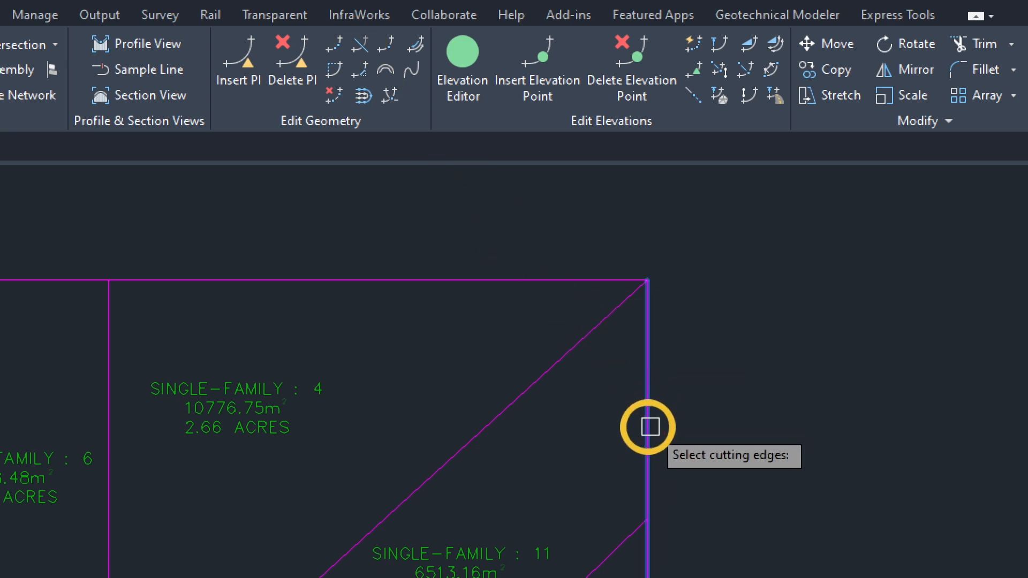
scroll(602, 321, "down", 3)
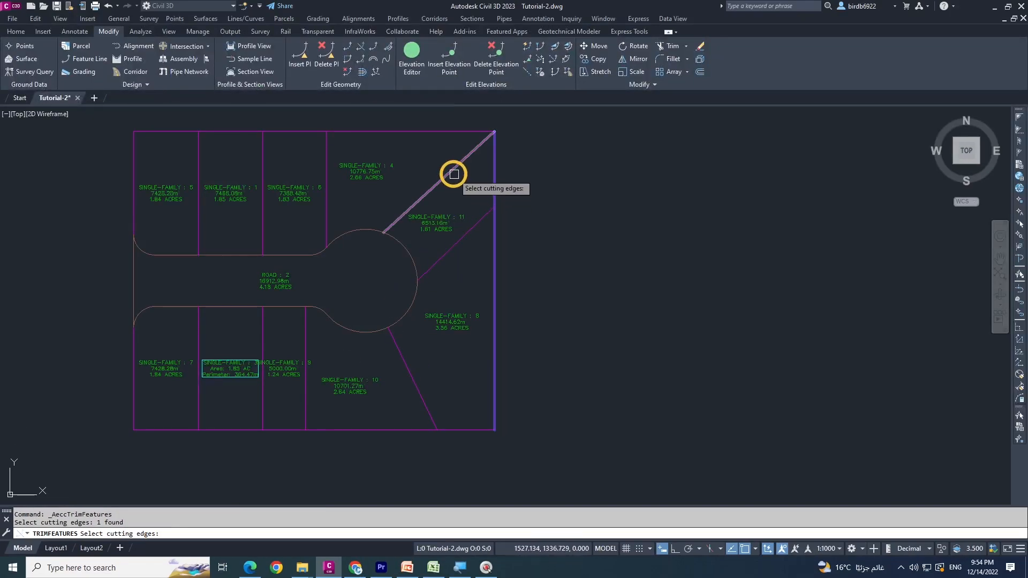
left_click(455, 172)
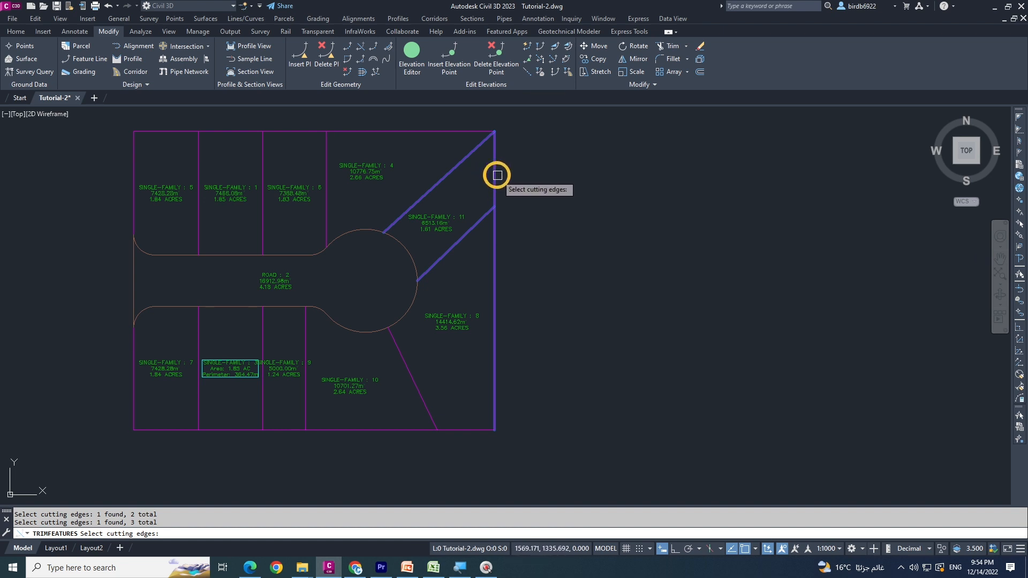
Trim away the east boundary segment between parcel 11's two diagonal lot lines, and end the Trim command
scroll(497, 175, "up", 4)
scroll(522, 223, "down", 2)
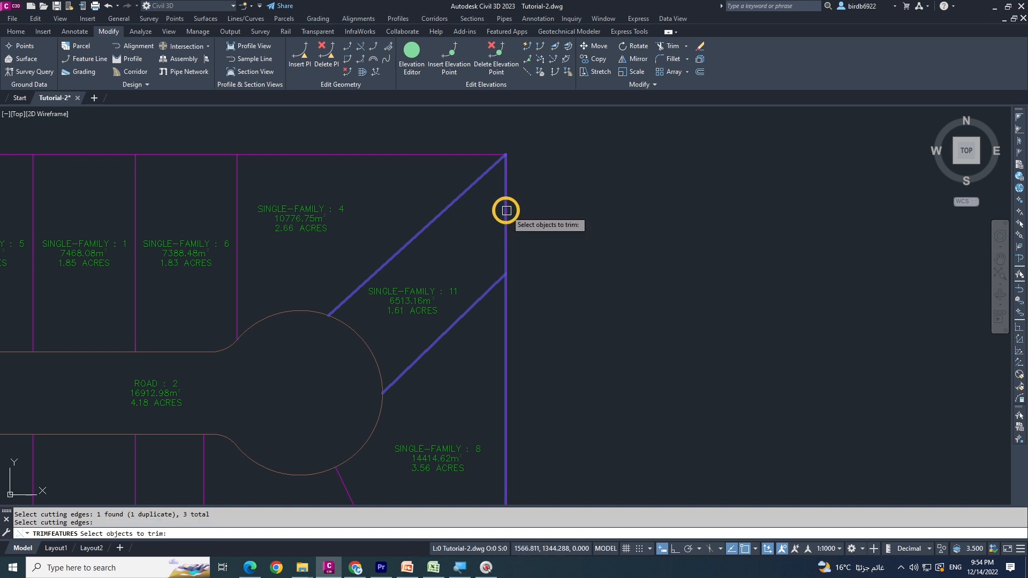
scroll(551, 211, "down", 5)
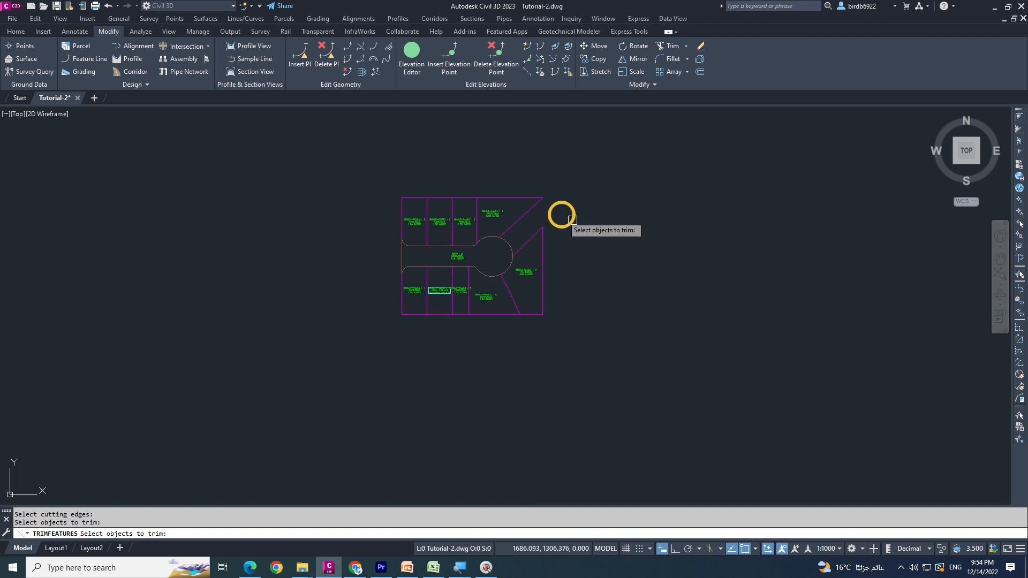
scroll(572, 218, "up", 4)
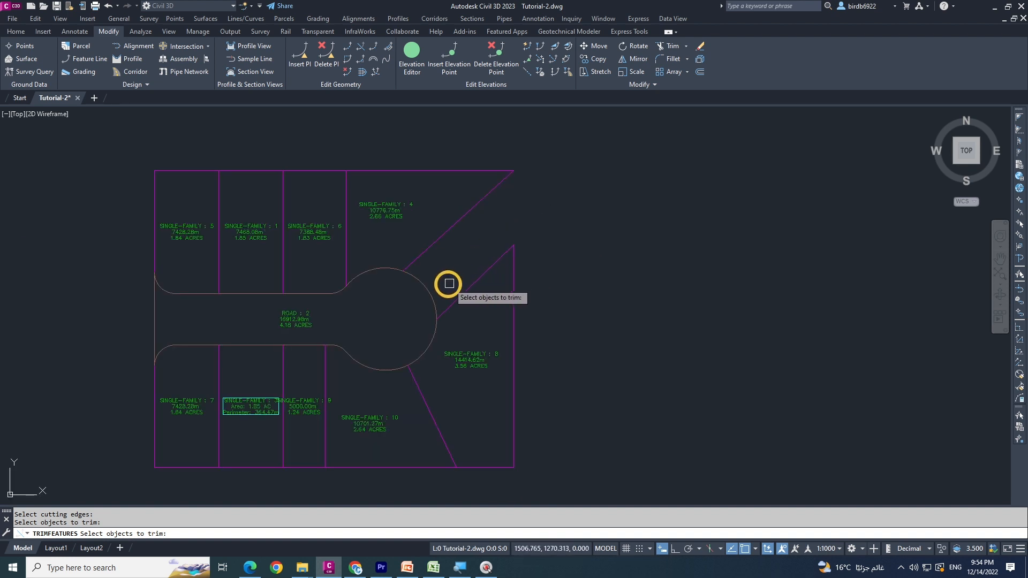
scroll(563, 221, "down", 2)
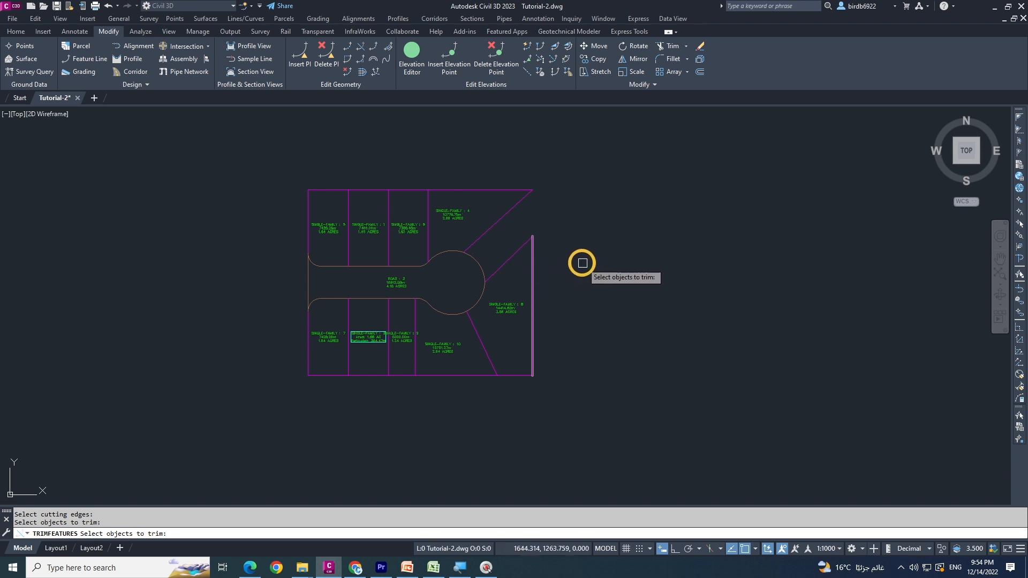
key("Escape")
Draw two short separate polylines crossing the middle of the diagonal lot line beside parcel 4
middle_click_drag(495, 214, 480, 216)
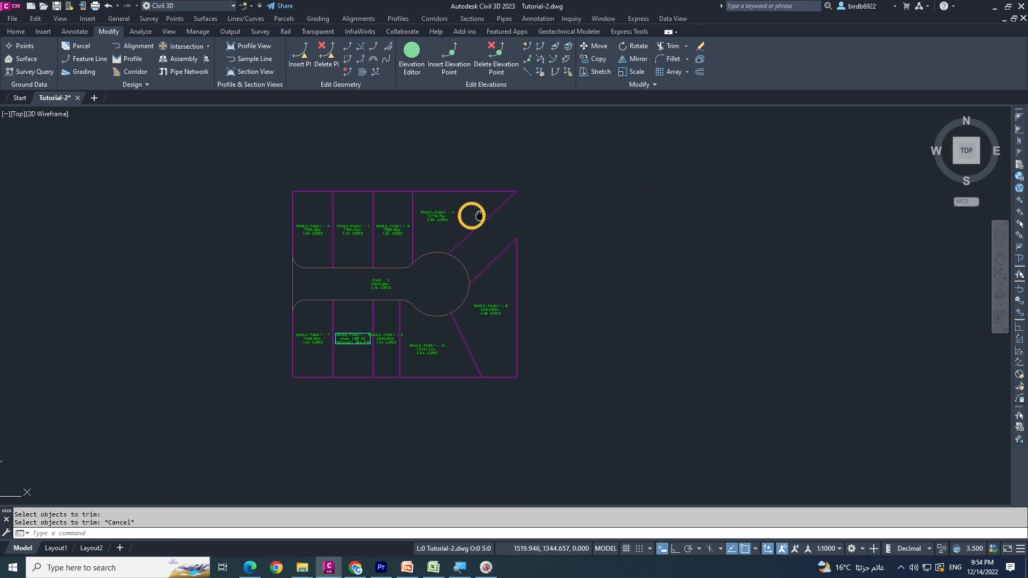
scroll(478, 215, "up", 2)
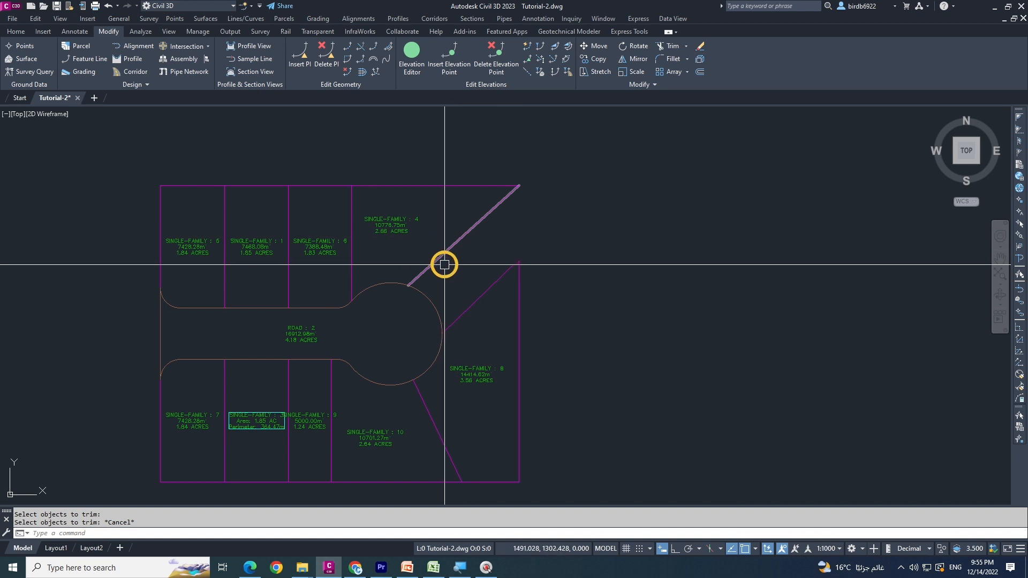
type("pl")
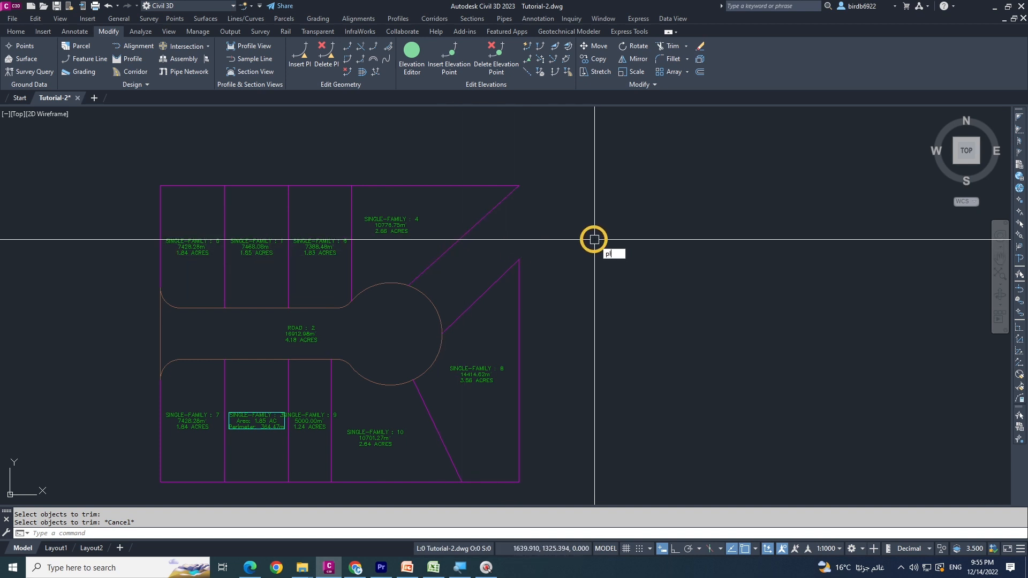
key("Return")
scroll(475, 253, "up", 2)
left_click(446, 264)
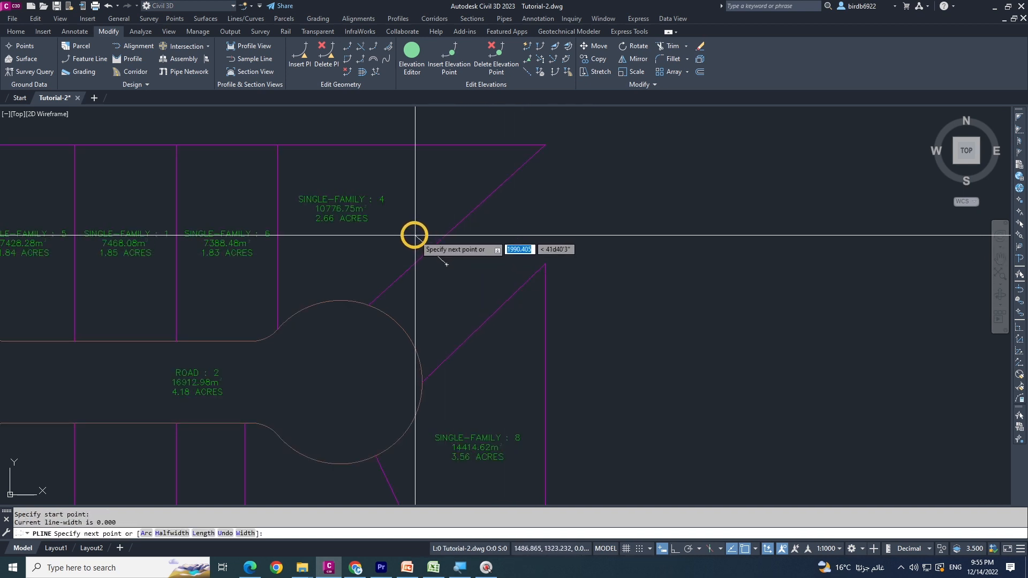
left_click(415, 235)
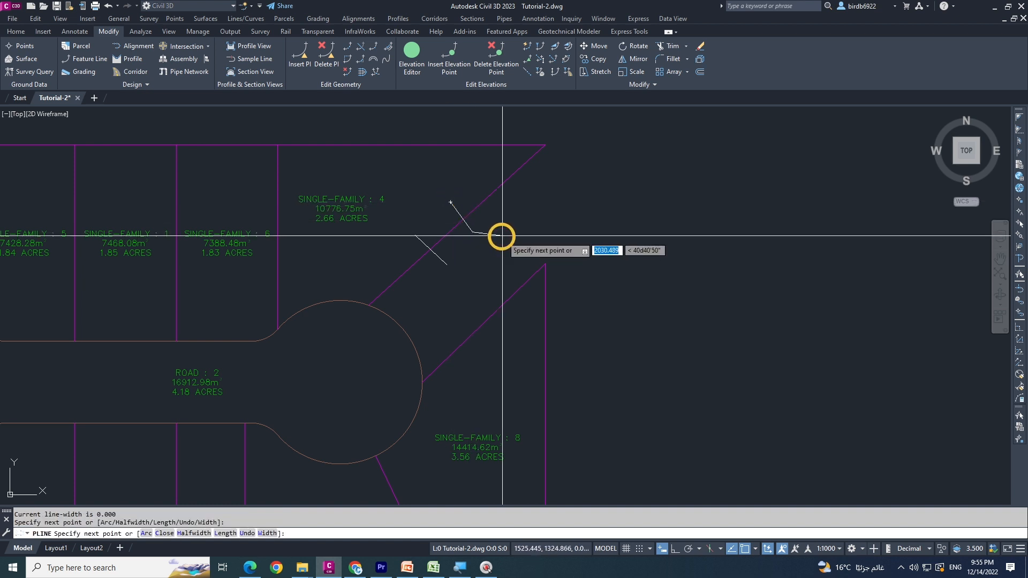
key("Return")
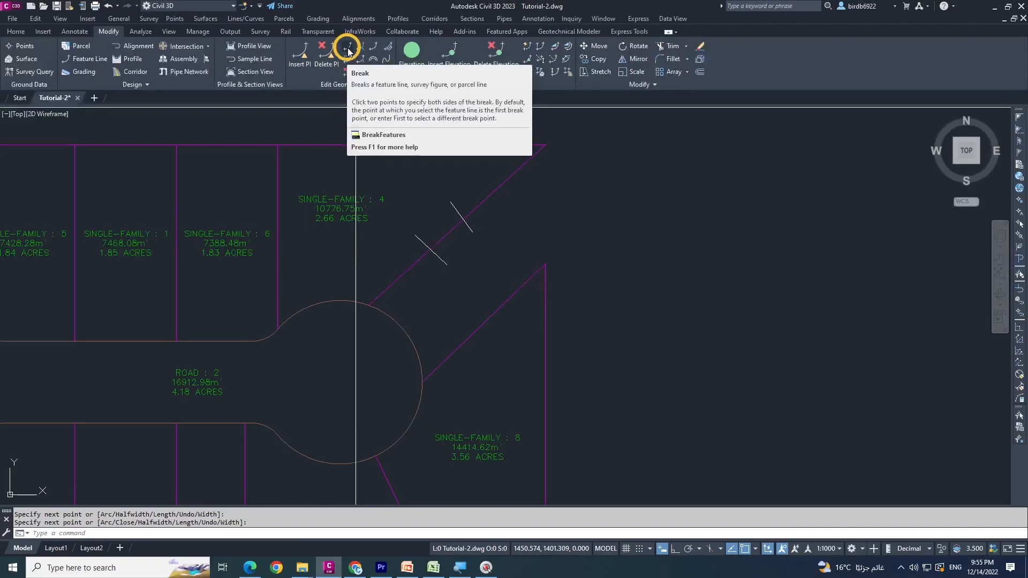
Break parcel 4's diagonal lot line from a point between the two crossing polylines to its intersection with the lower polyline
left_click(347, 46)
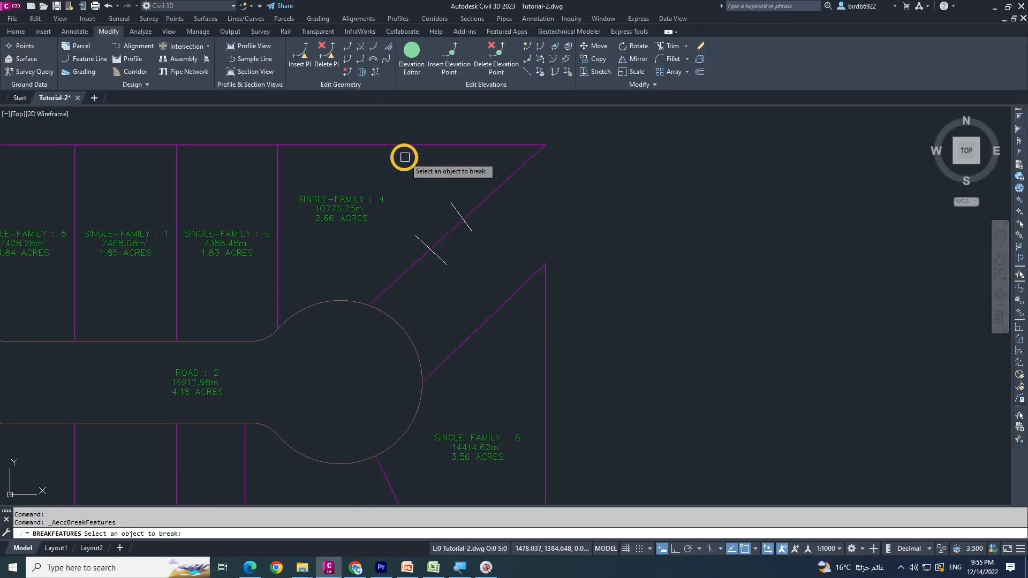
left_click(435, 241)
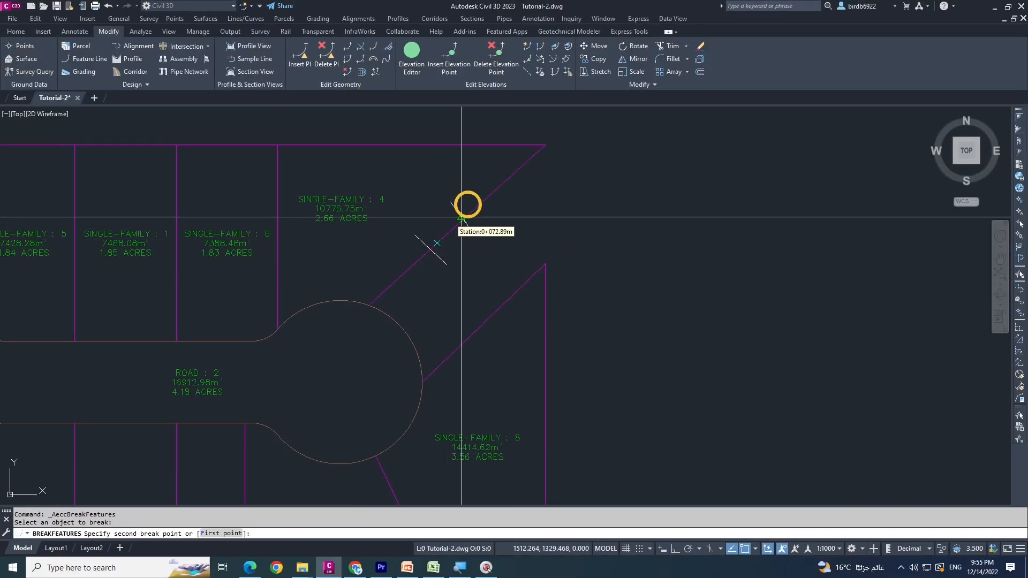
scroll(428, 252, "up", 5)
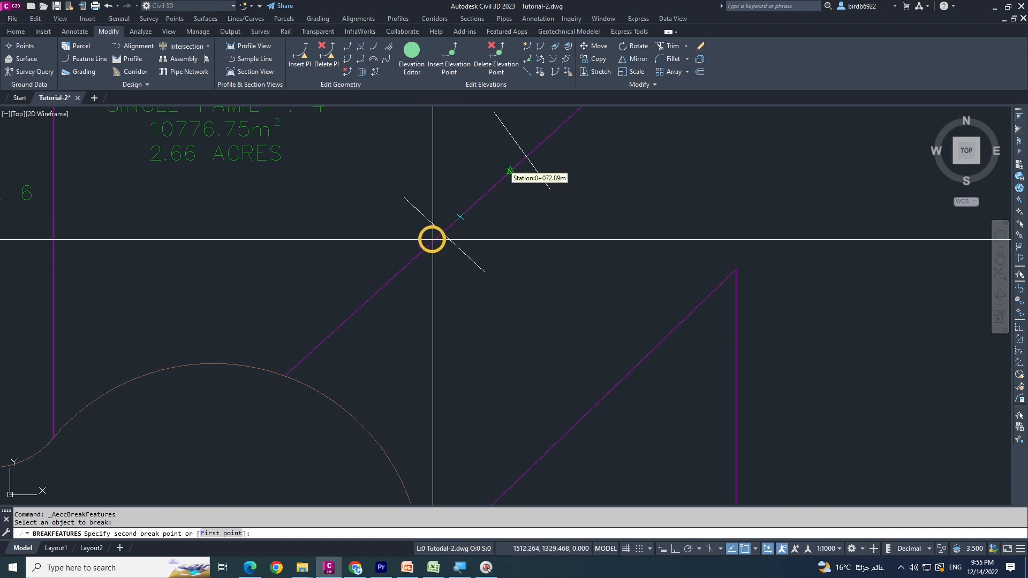
left_click(439, 233)
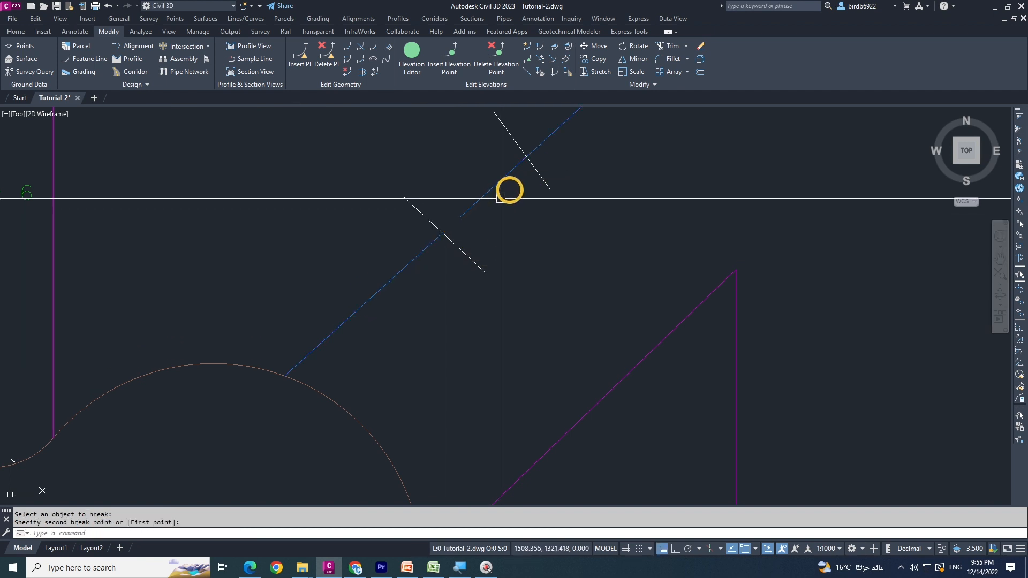
scroll(443, 232, "up", 3)
scroll(415, 273, "down", 4)
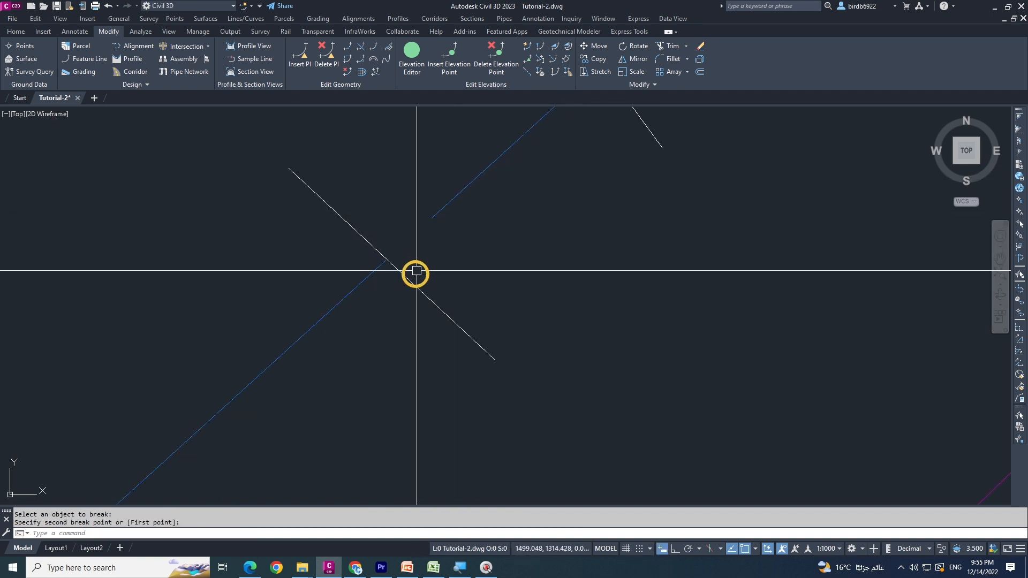
Break the upper piece of the diagonal lot line from a point between the polylines to its intersection with the upper polyline
key("Return")
left_click(471, 213)
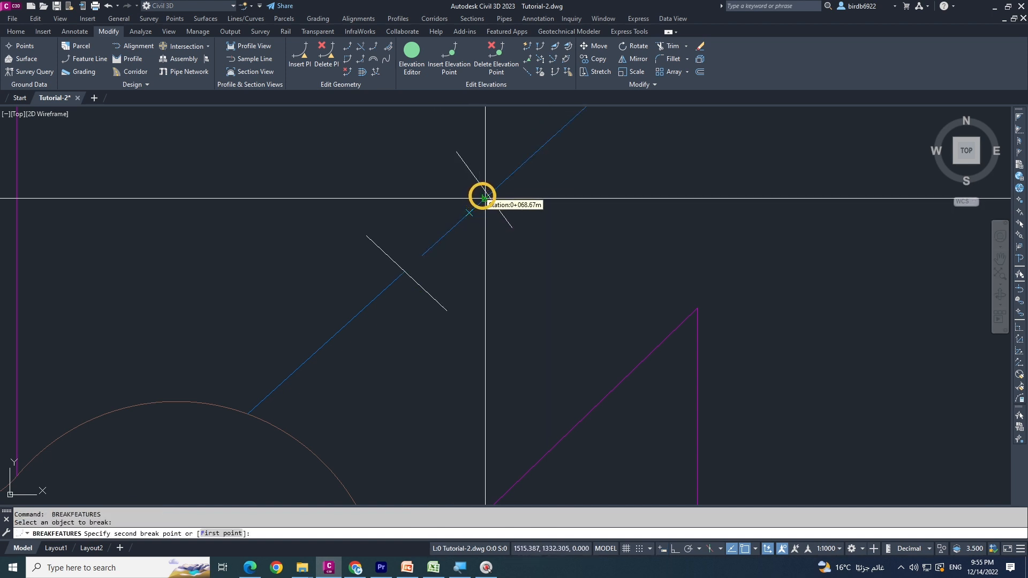
left_click(489, 195)
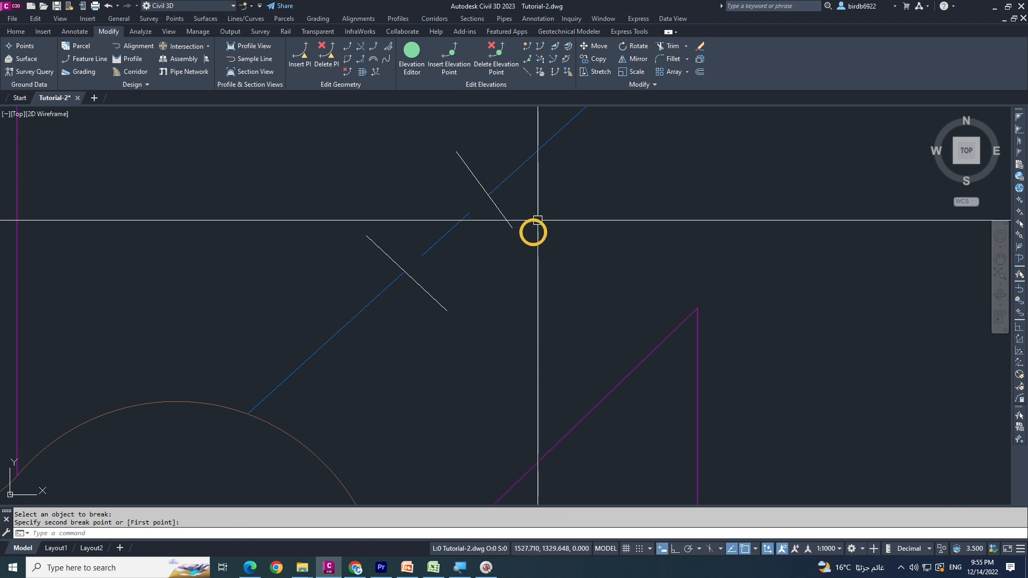
Erase the leftover middle piece of the diagonal lot line and both short crossing polylines
left_click(423, 264)
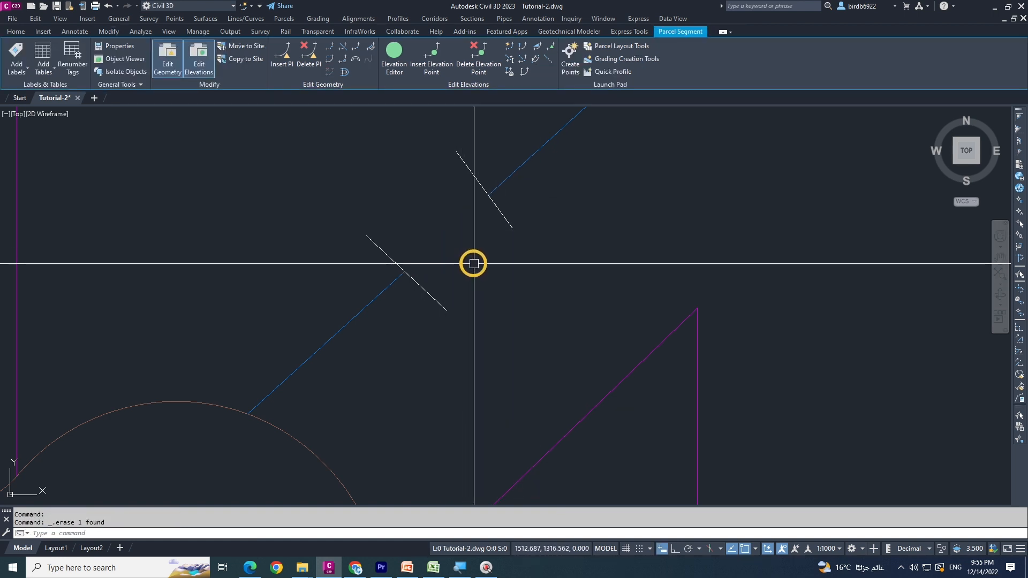
scroll(433, 269, "down", 6)
key("Escape")
key("Escape")
left_click(430, 274)
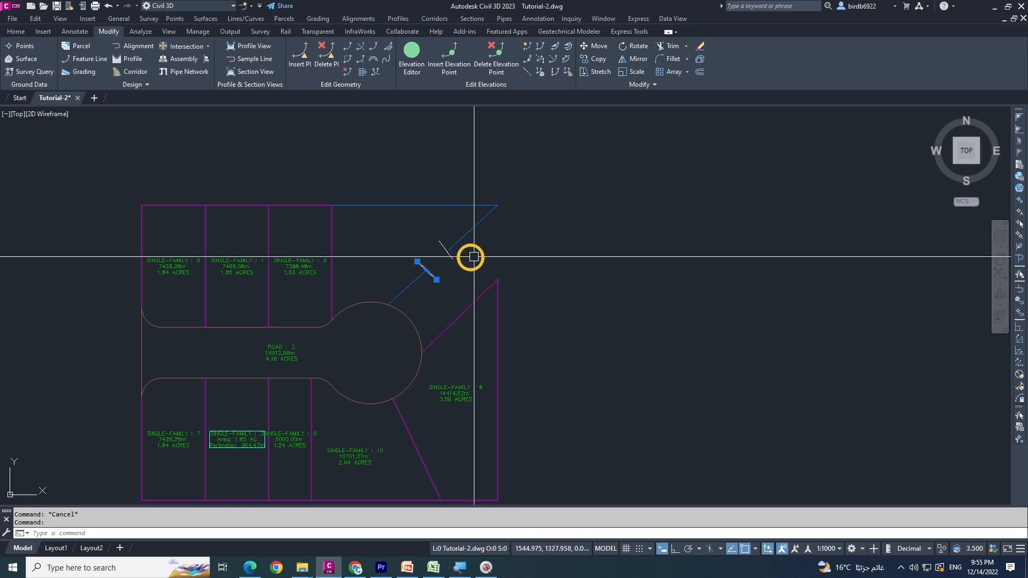
left_click(451, 254)
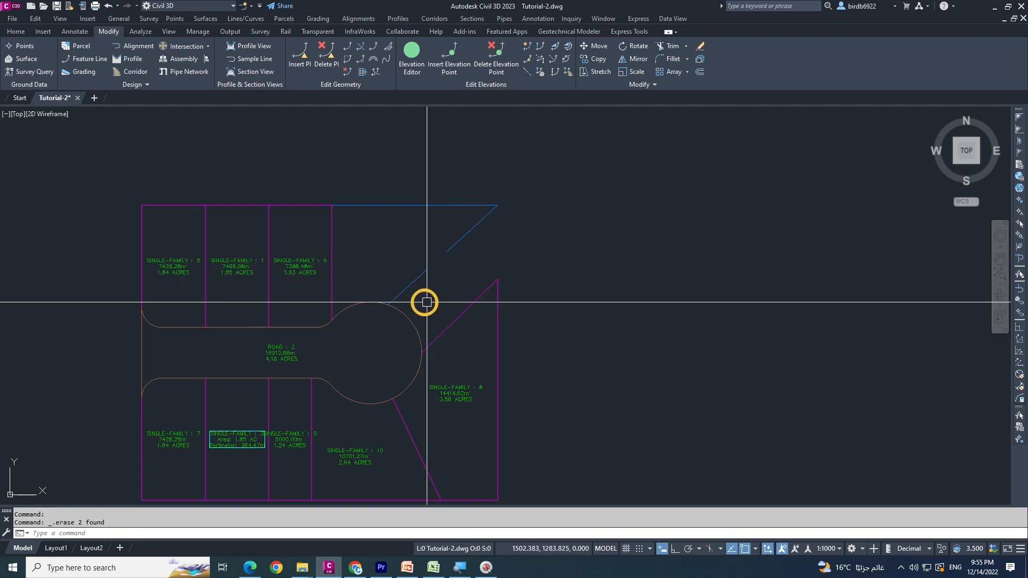
Stretch the free end of the lower diagonal lot line piece slightly northwest, keeping its other end on the cul-de-sac arc
scroll(426, 284, "up", 4)
left_click(377, 282)
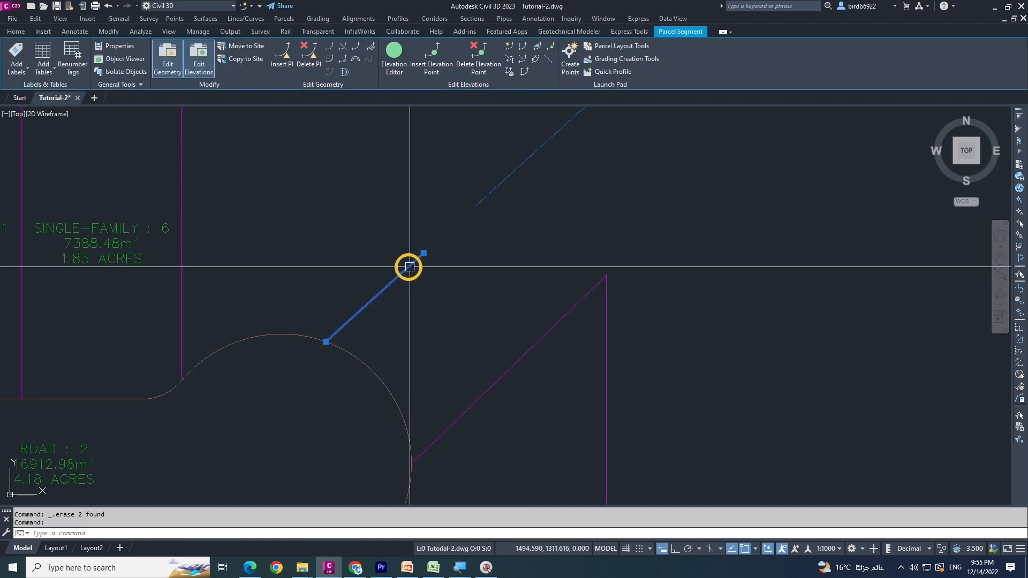
scroll(410, 268, "down", 5)
scroll(429, 273, "up", 3)
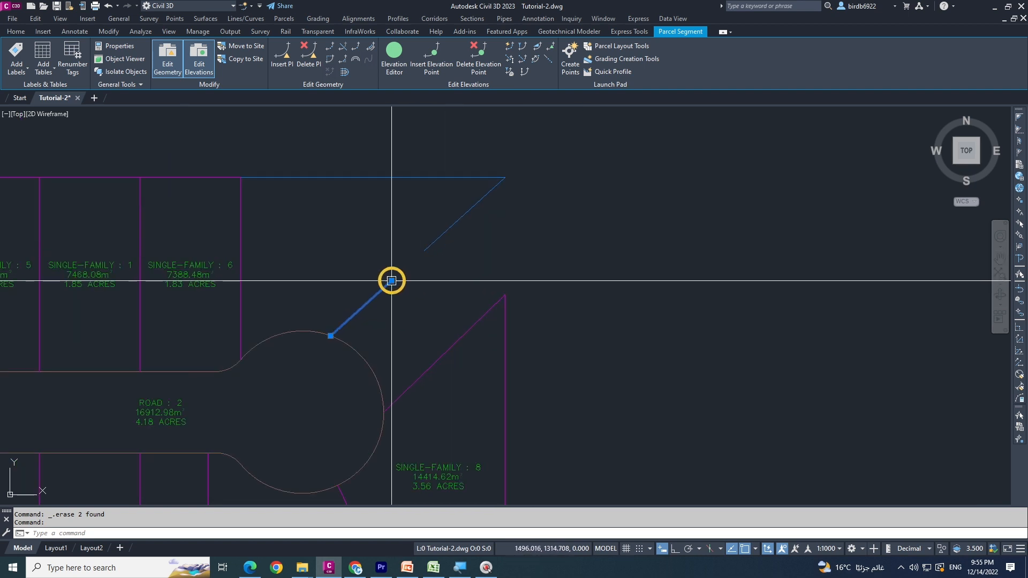
left_click(391, 280)
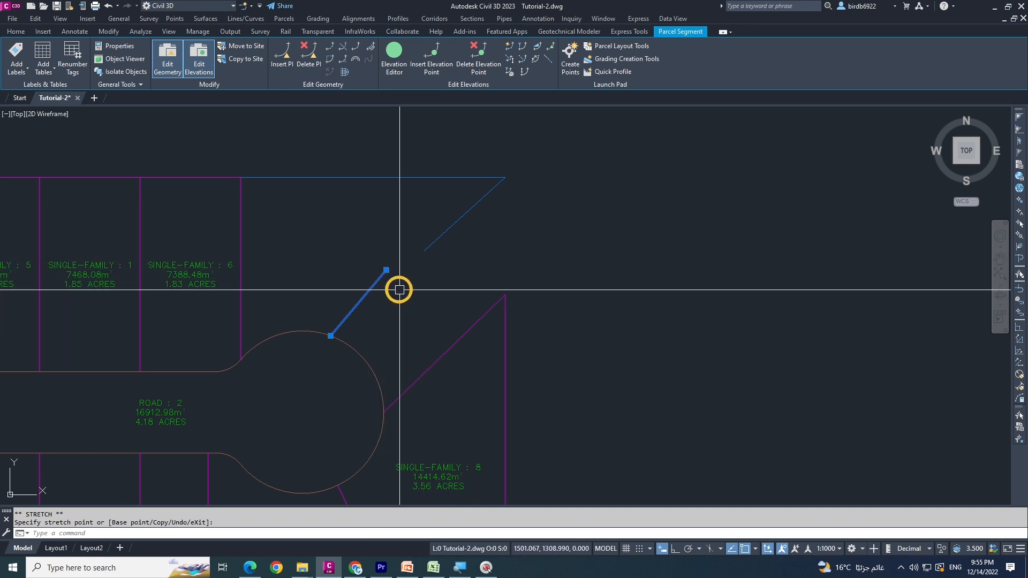
key("Escape")
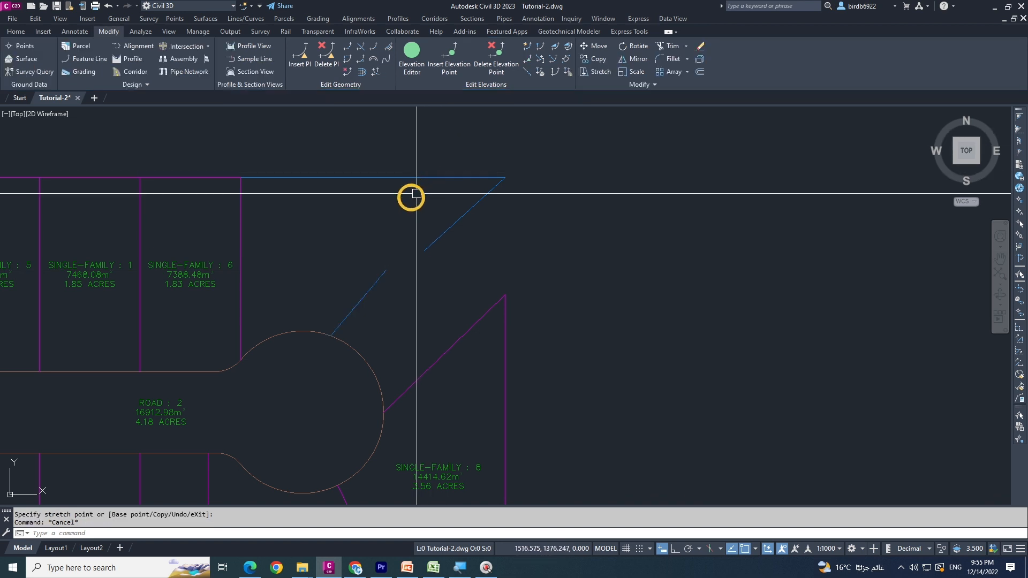
Insert an elevation point with elevation 655.005 near the middle of the lower diagonal lot line piece
left_click(375, 278)
key("Escape")
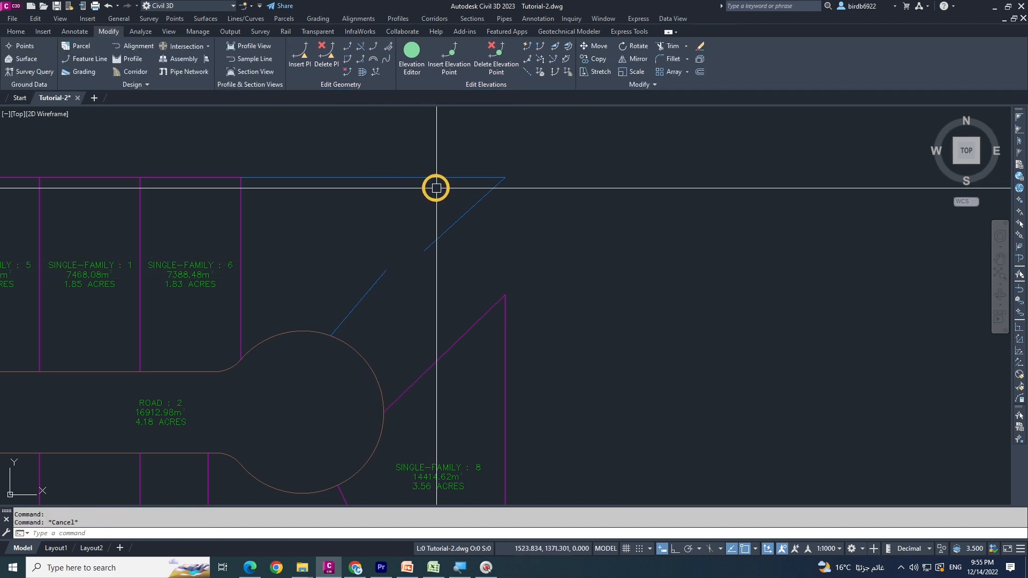
left_click(455, 65)
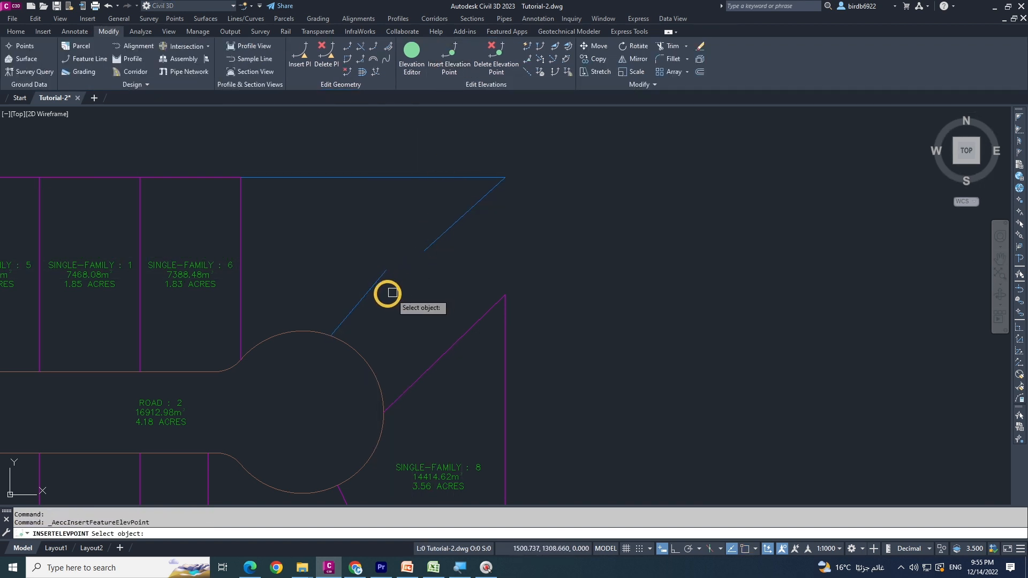
left_click(372, 290)
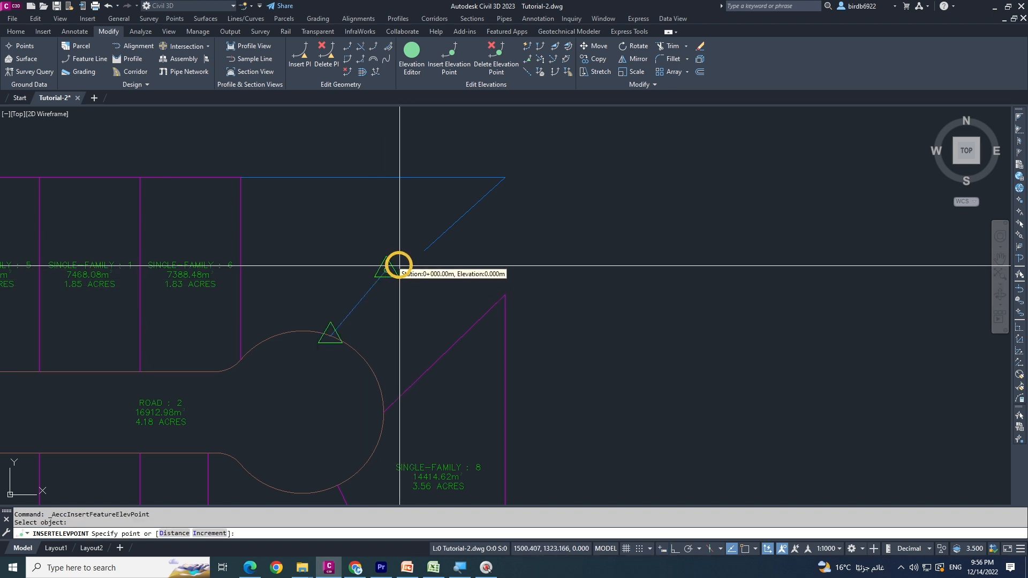
left_click(359, 306)
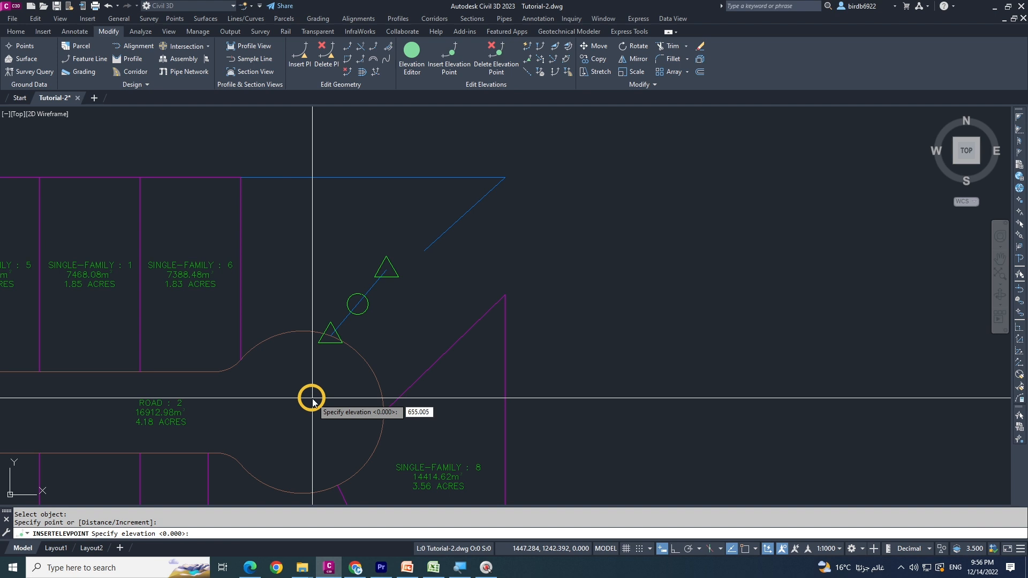
key("Return")
scroll(311, 399, "up", 4)
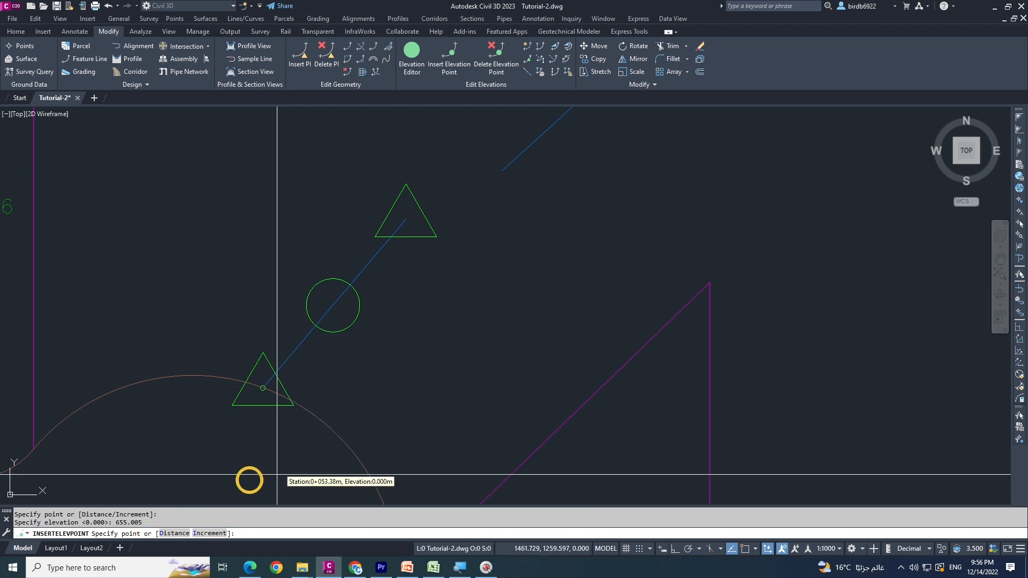
scroll(347, 419, "down", 2)
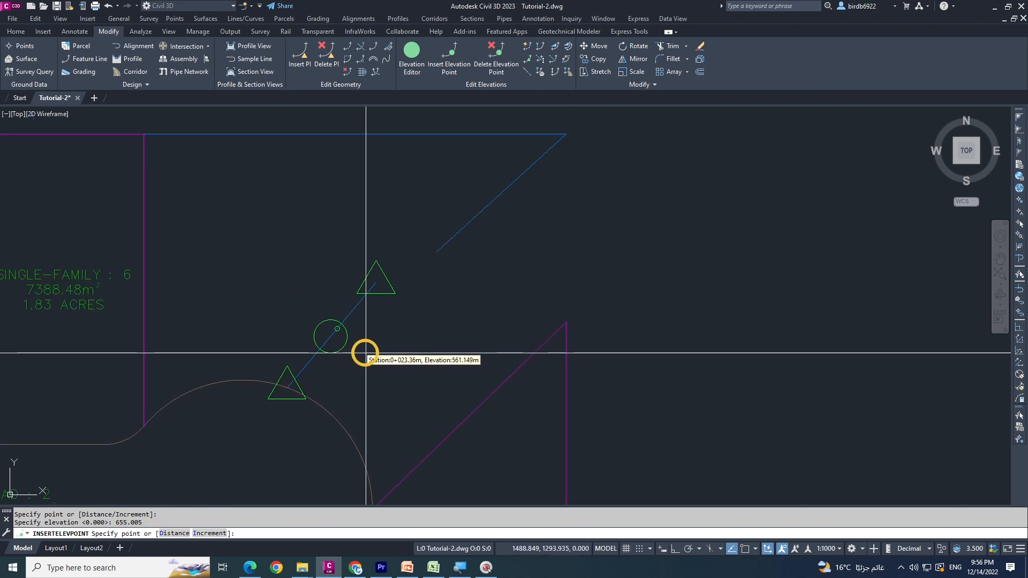
key("Escape")
key("Escape")
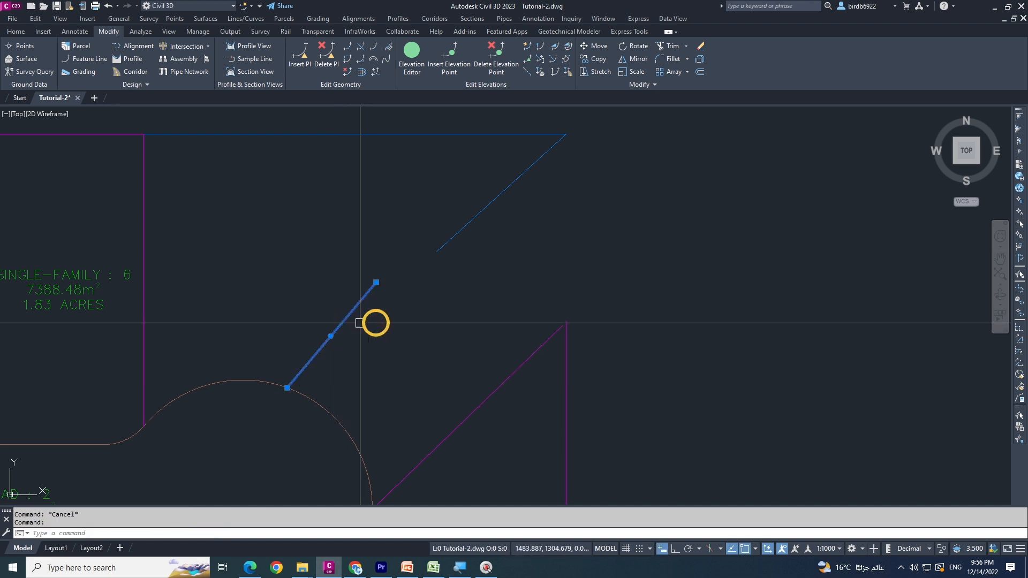
Examine the elevations of the lower diagonal lot line piece in the Elevation Editor, including the inserted point's value
left_click(396, 57)
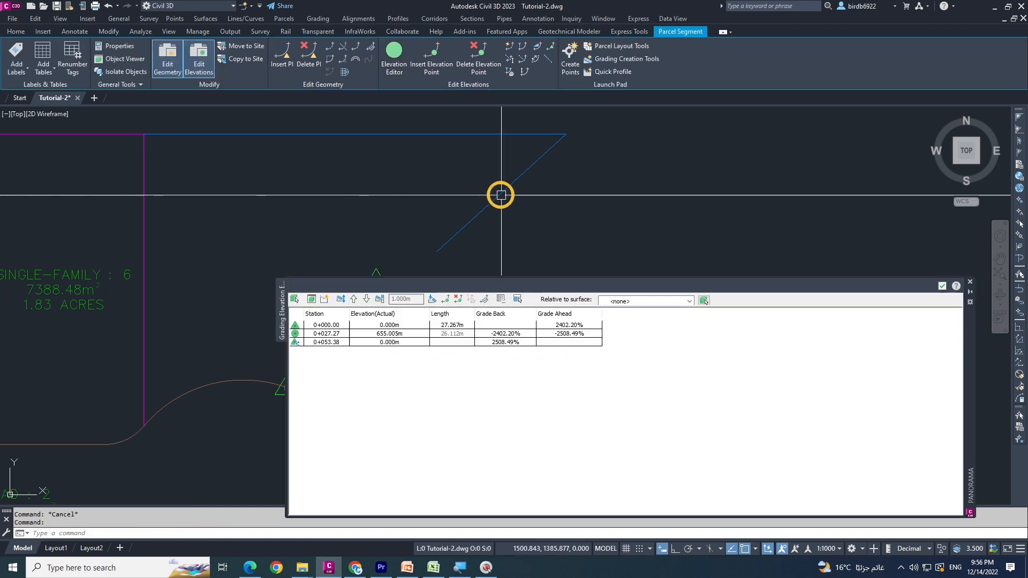
left_click(391, 335)
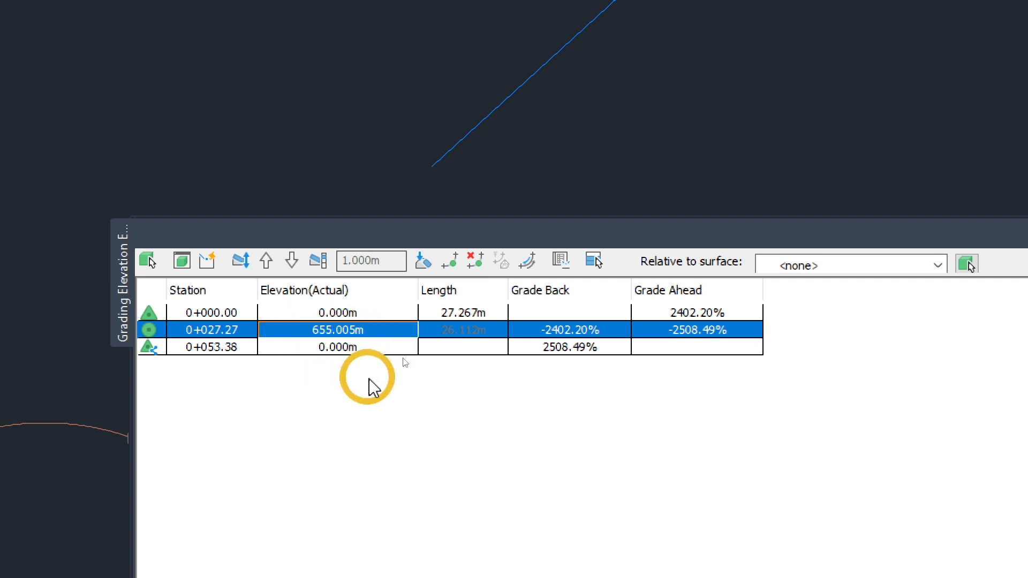
left_click(365, 328)
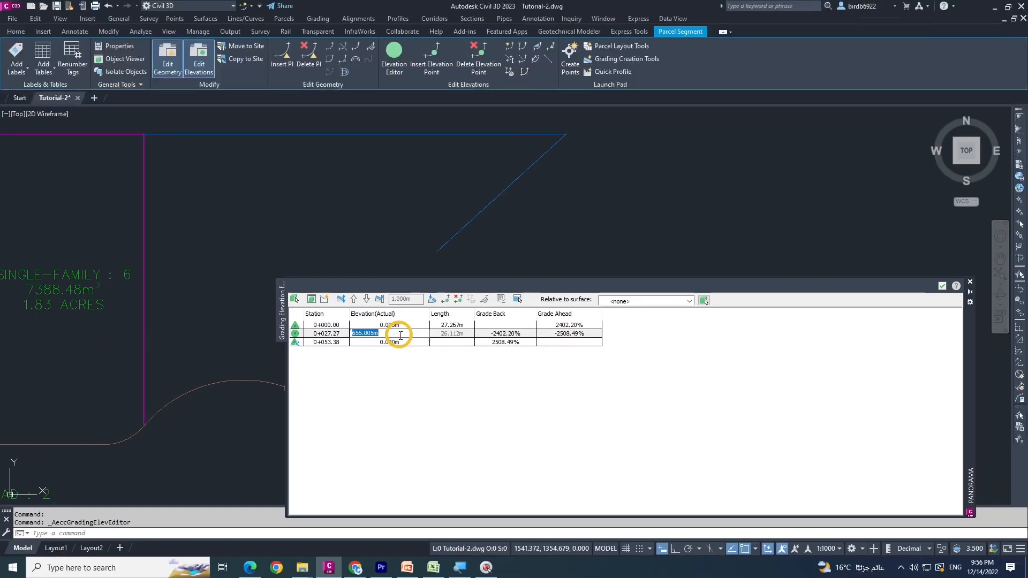
left_click(943, 287)
scroll(541, 308, "down", 5)
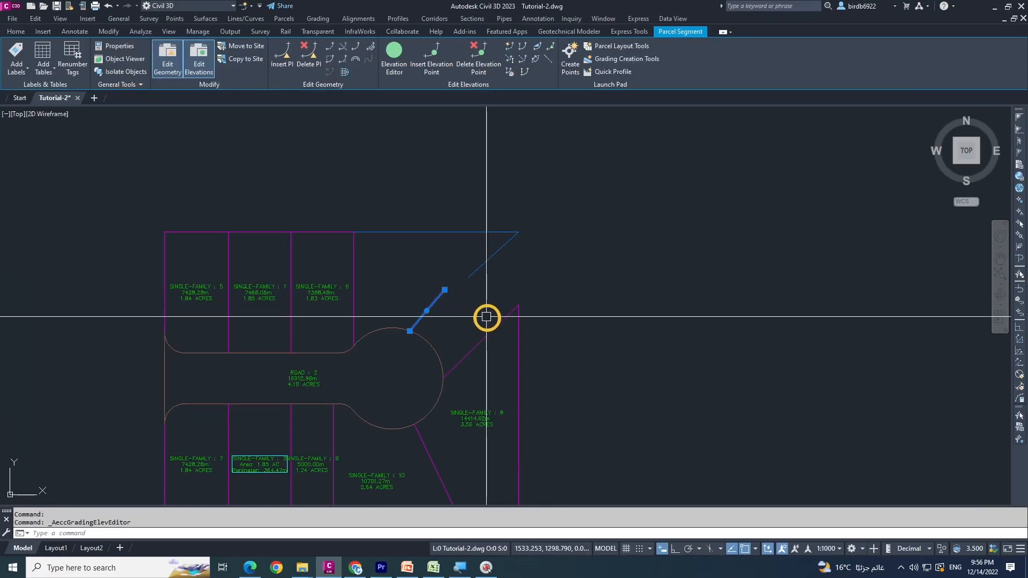
Try to weed the lot line on the east side of parcel 6
middle_click_drag(438, 316, 417, 278)
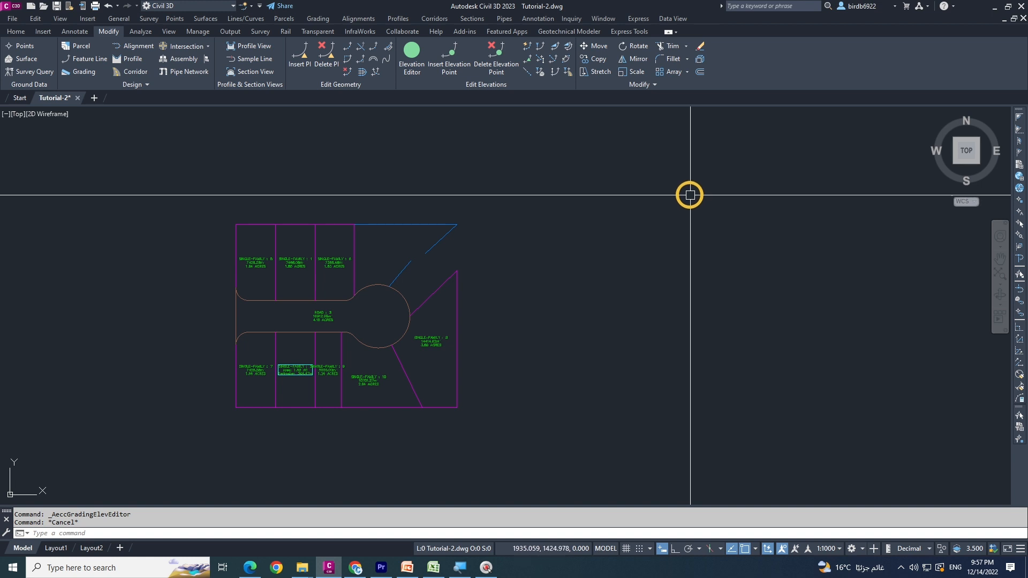
middle_click_drag(329, 253, 330, 255)
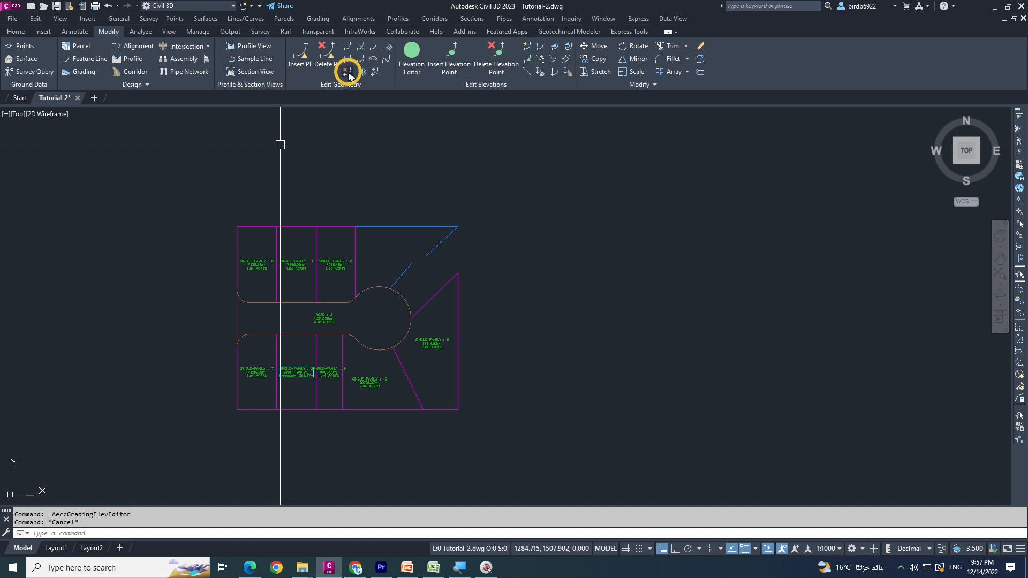
left_click(357, 255)
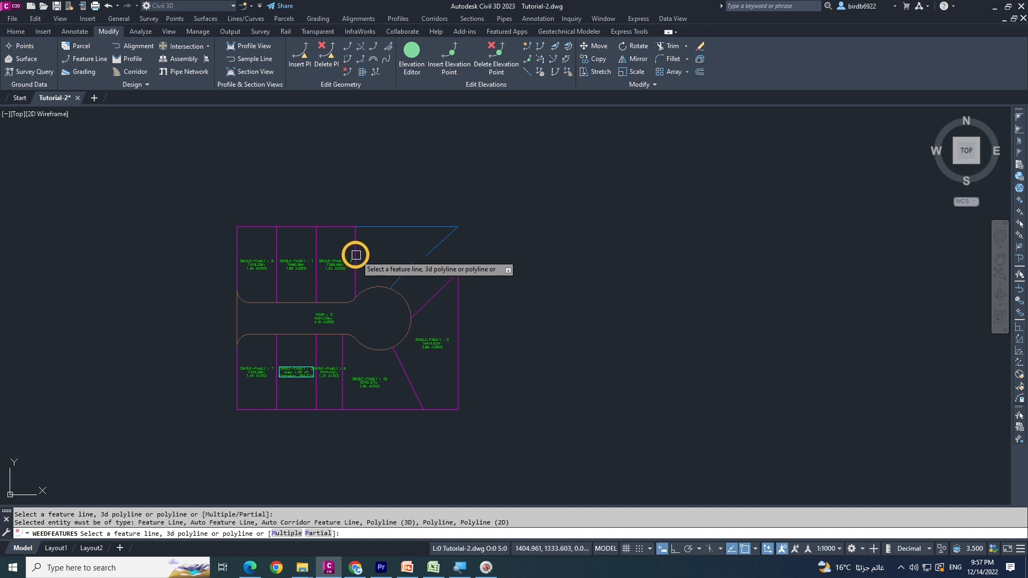
key("Escape")
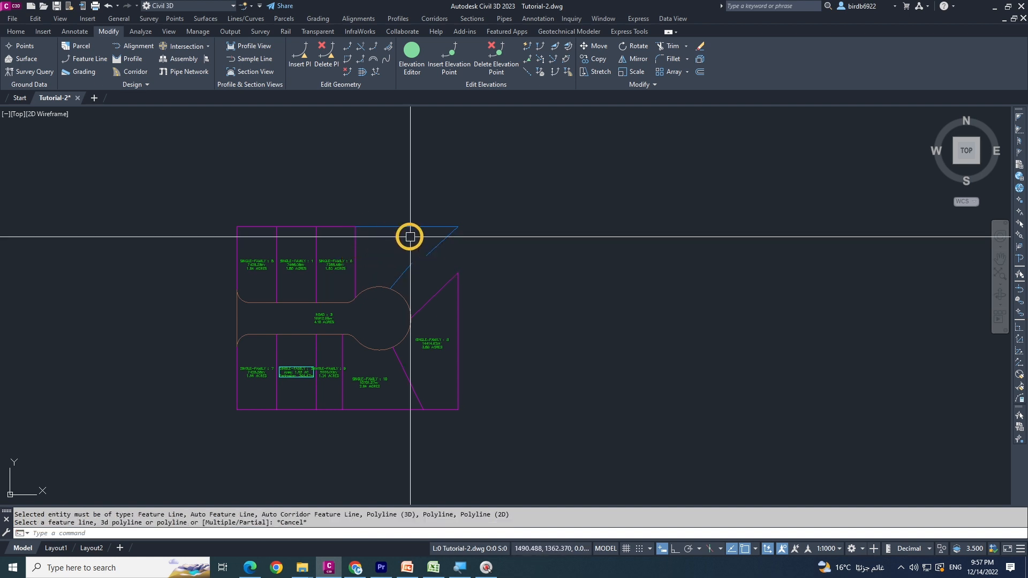
Switch to the PowerPoint presentation to check the Editing Parcel Data topics, and return to the Civil 3D drawing
middle_click_drag(362, 146, 367, 158)
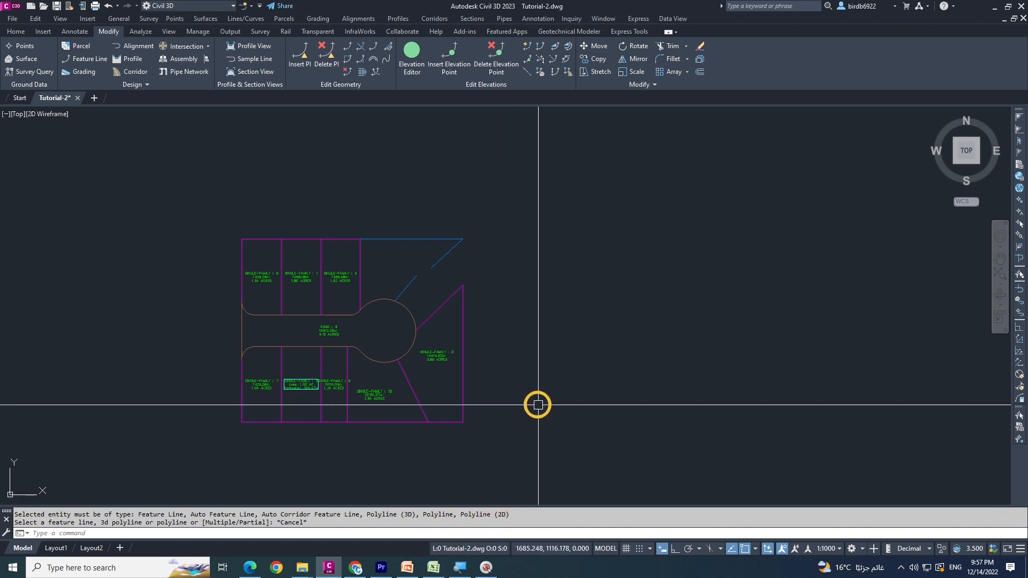
middle_click_drag(512, 384, 524, 367)
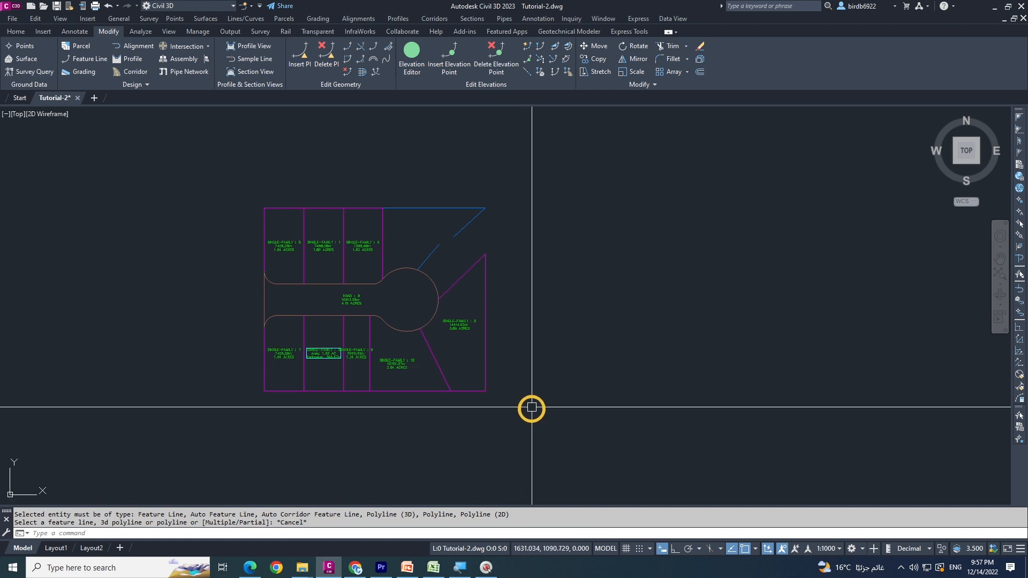
left_click(409, 570)
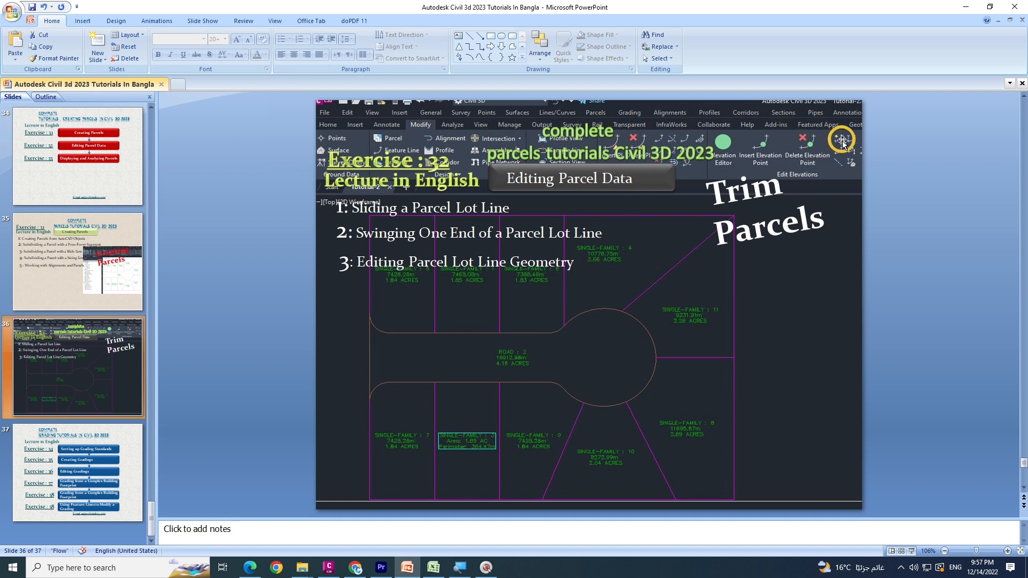
left_click(967, 7)
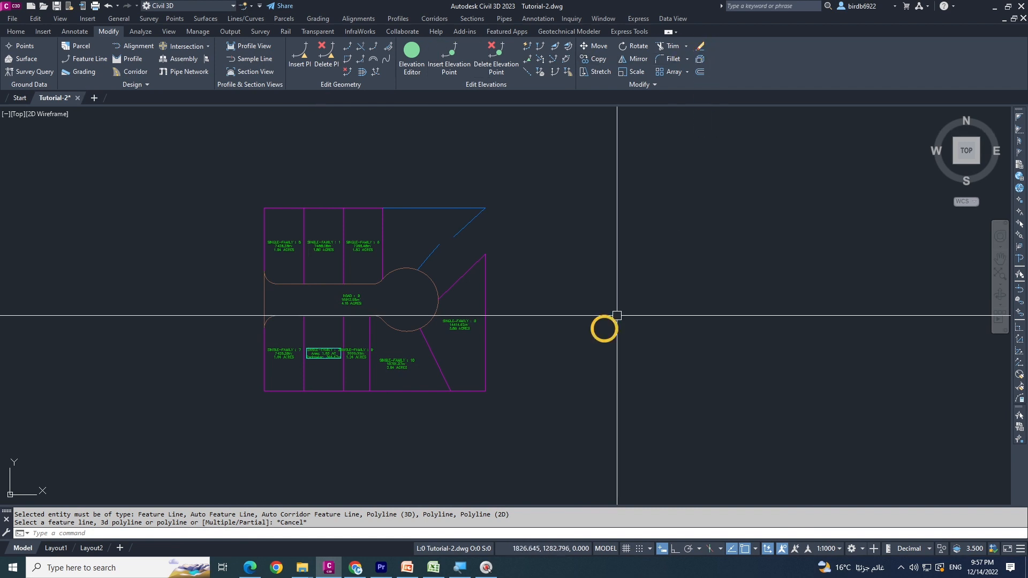
Slide the diagonal lot line between parcels 8 and 10 northeast along the cul-de-sac arc
middle_click_drag(444, 348, 468, 356)
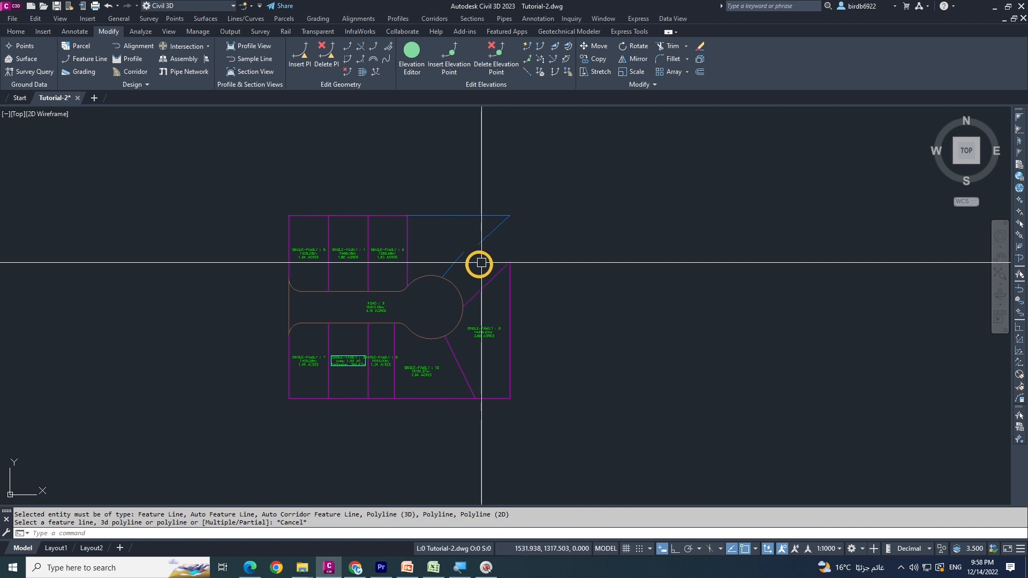
left_click(457, 361)
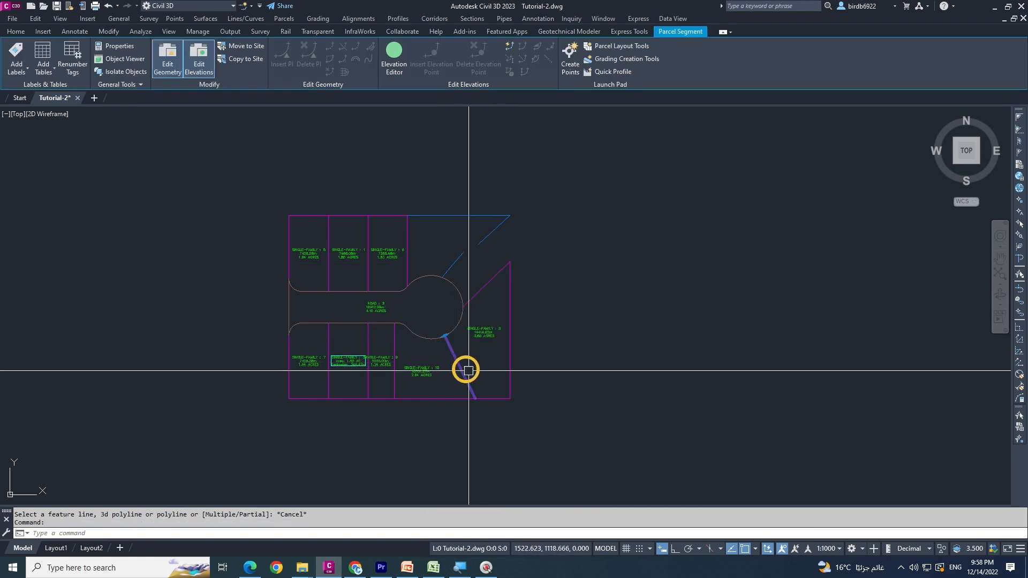
scroll(457, 362, "up", 6)
scroll(459, 284, "down", 2)
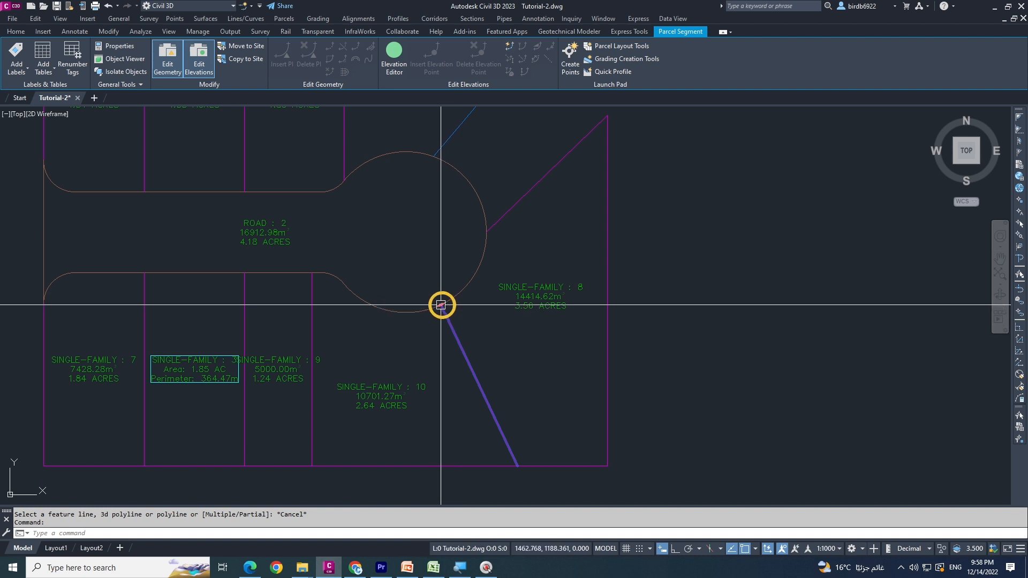
left_click(441, 305)
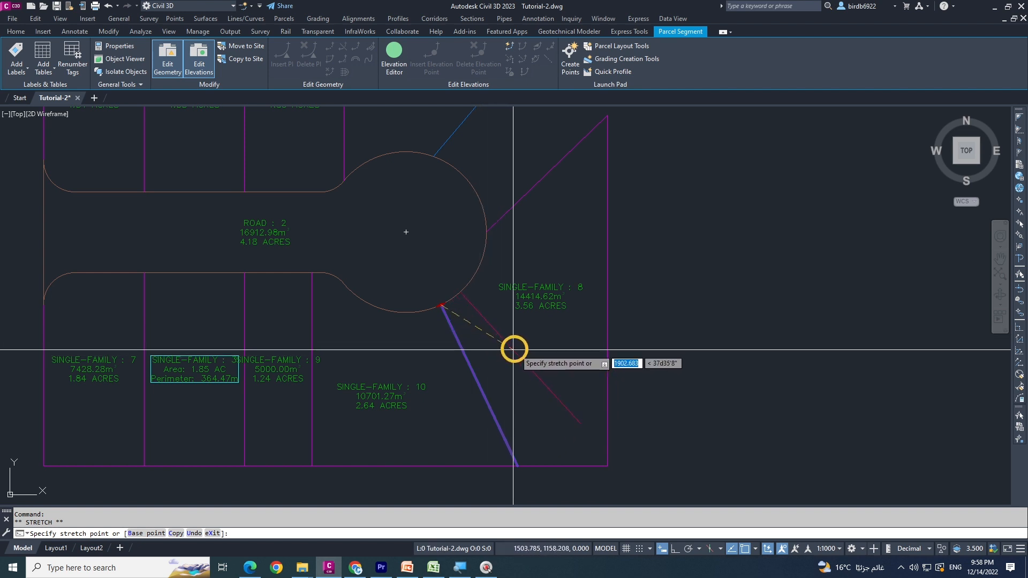
key("Escape")
scroll(420, 294, "up", 5)
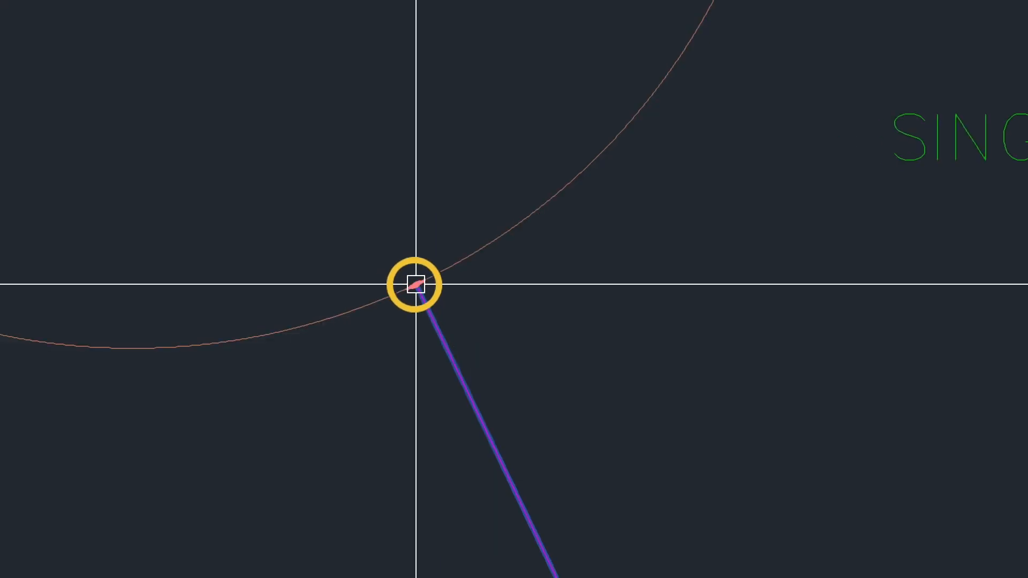
left_click(417, 284)
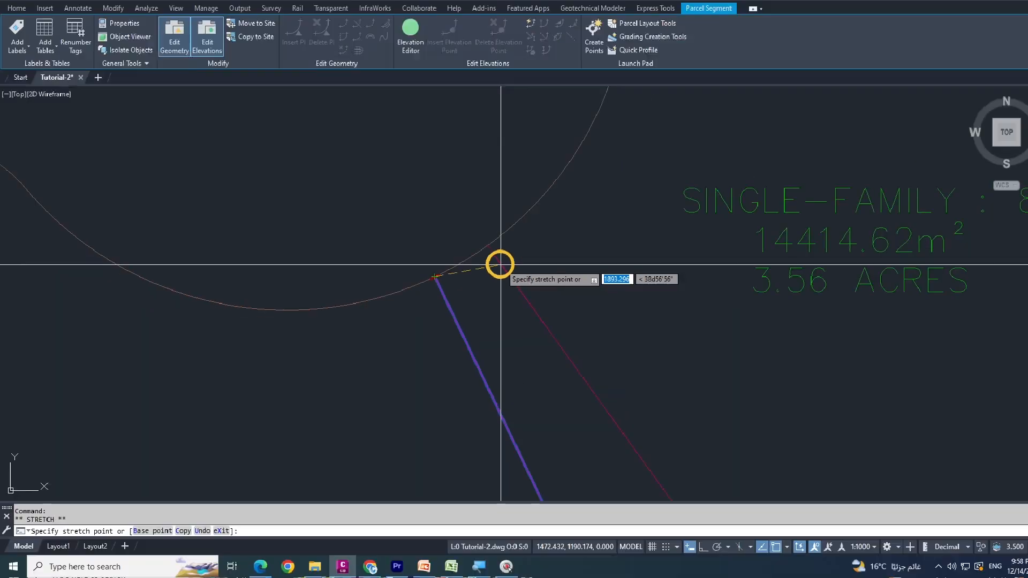
scroll(461, 273, "down", 9)
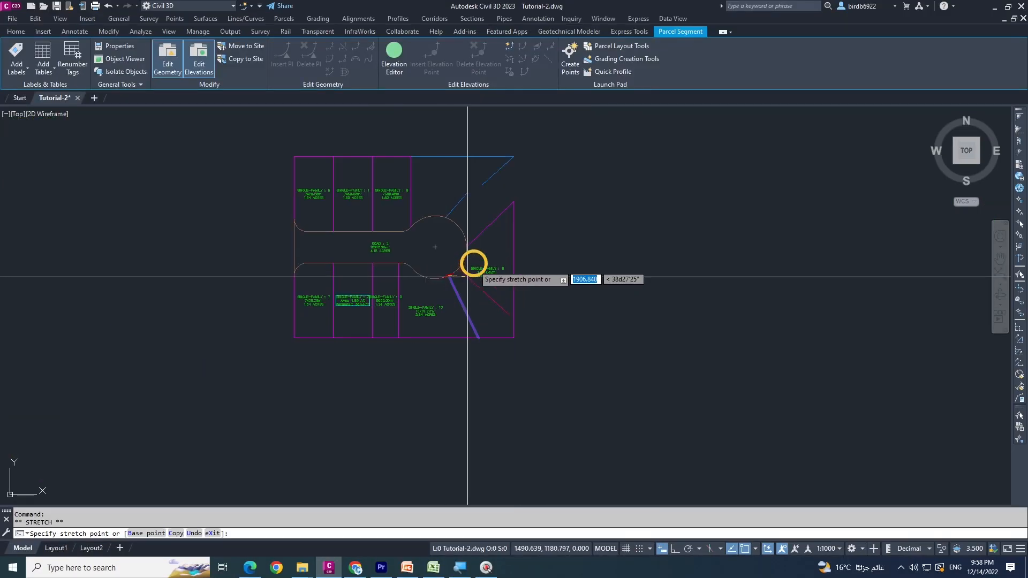
scroll(459, 283, "up", 3)
left_click(454, 291)
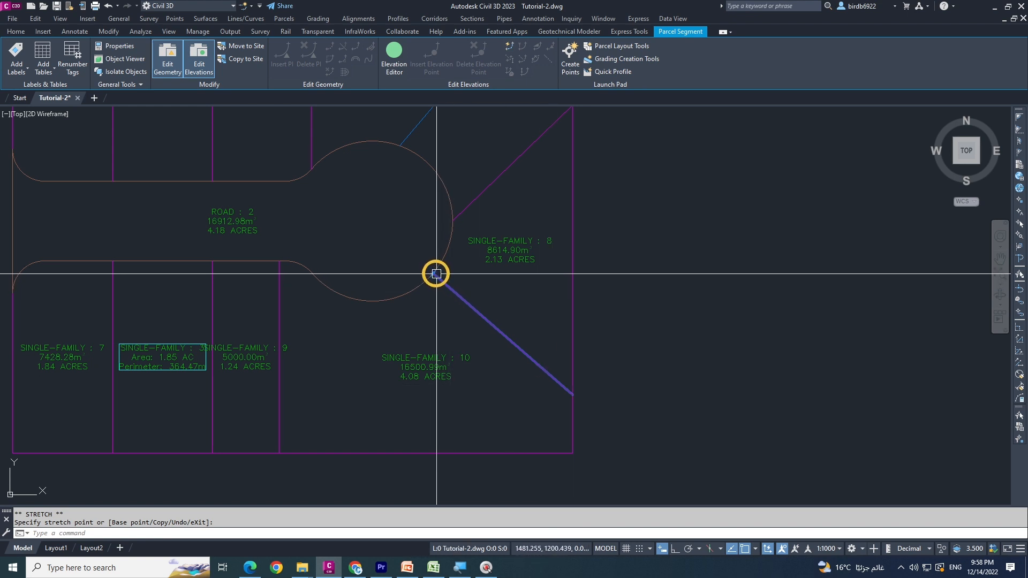
Slide the lot line between parcels 8 and 10 so its far end meets the site's southeast corner
left_click(570, 452)
key("Escape")
key("Escape")
scroll(569, 426, "down", 2)
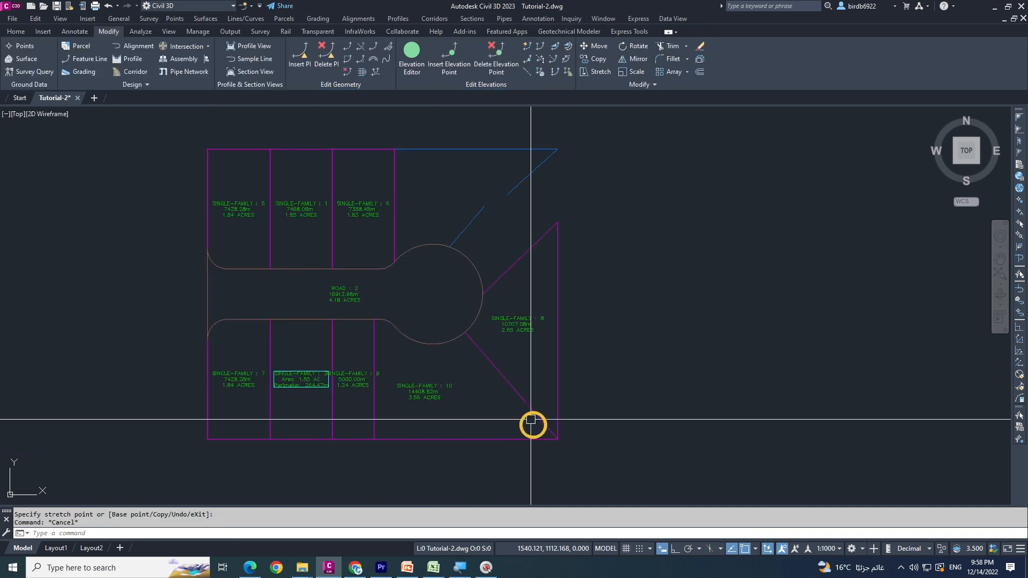
scroll(510, 367, "down", 2)
scroll(500, 402, "up", 4)
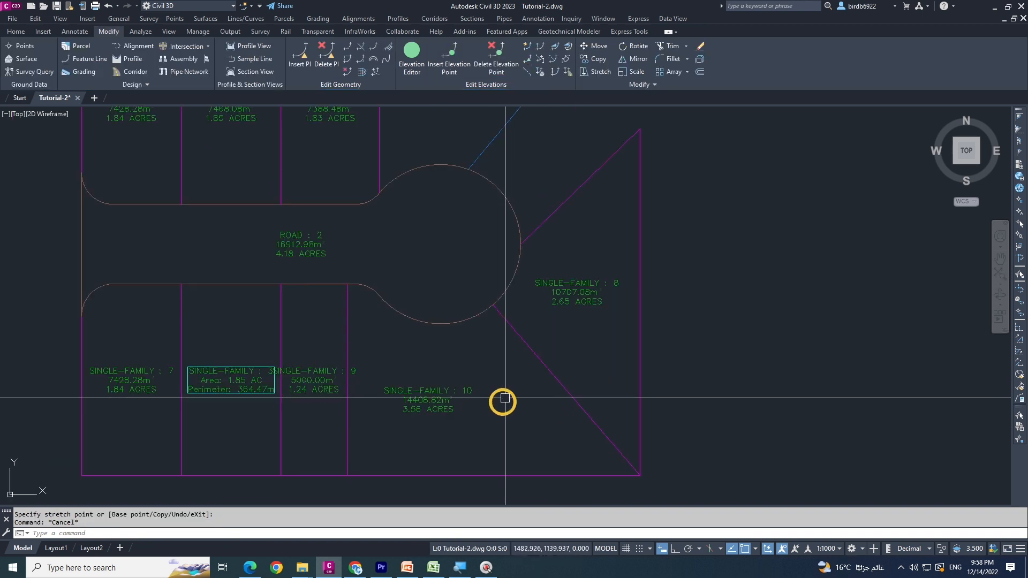
scroll(500, 411, "down", 2)
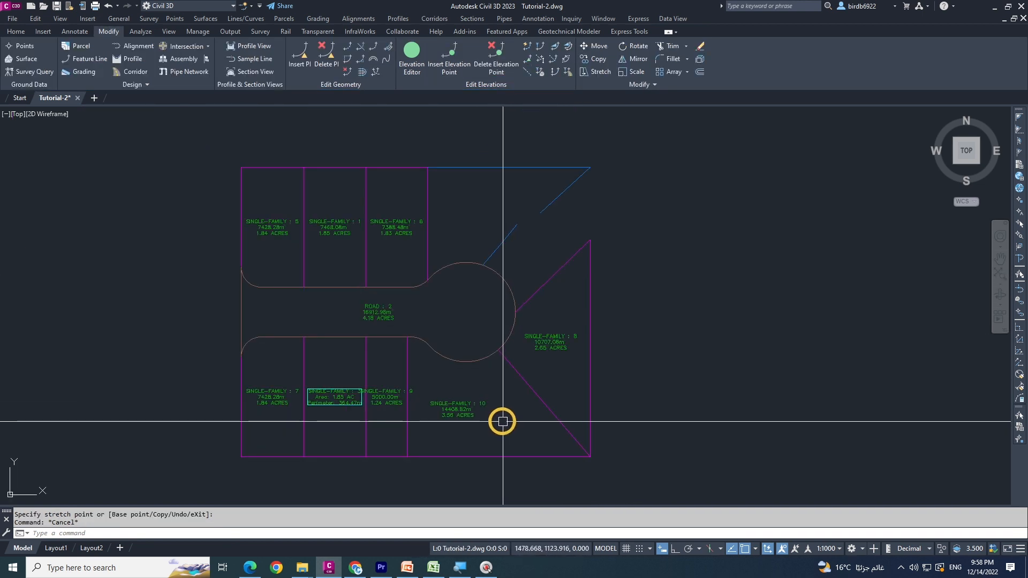
Slide the lot line between parcels 9 and 10 east to the point where the road frontage starts to curve
left_click(408, 373)
scroll(412, 338, "up", 3)
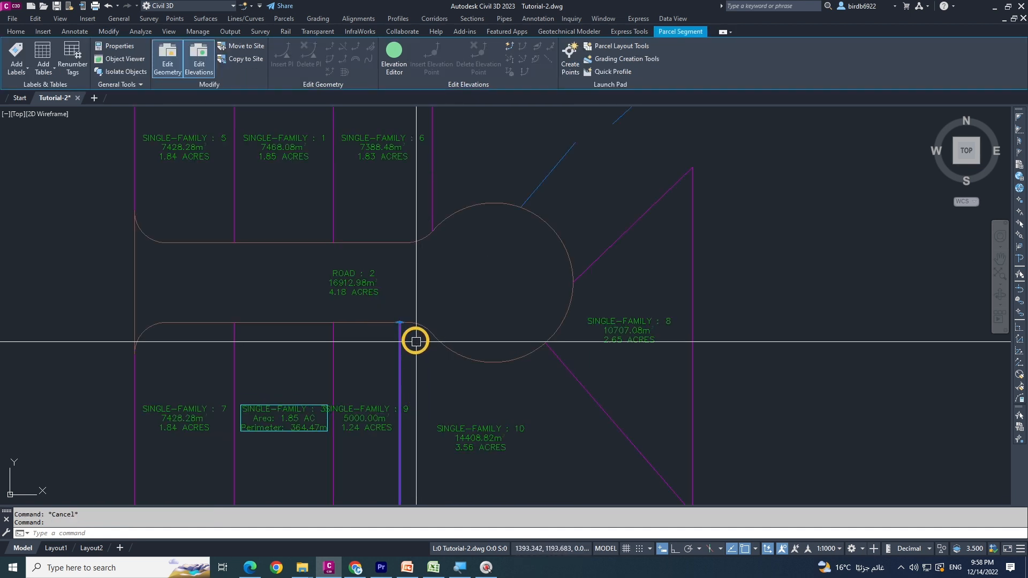
left_click(399, 323)
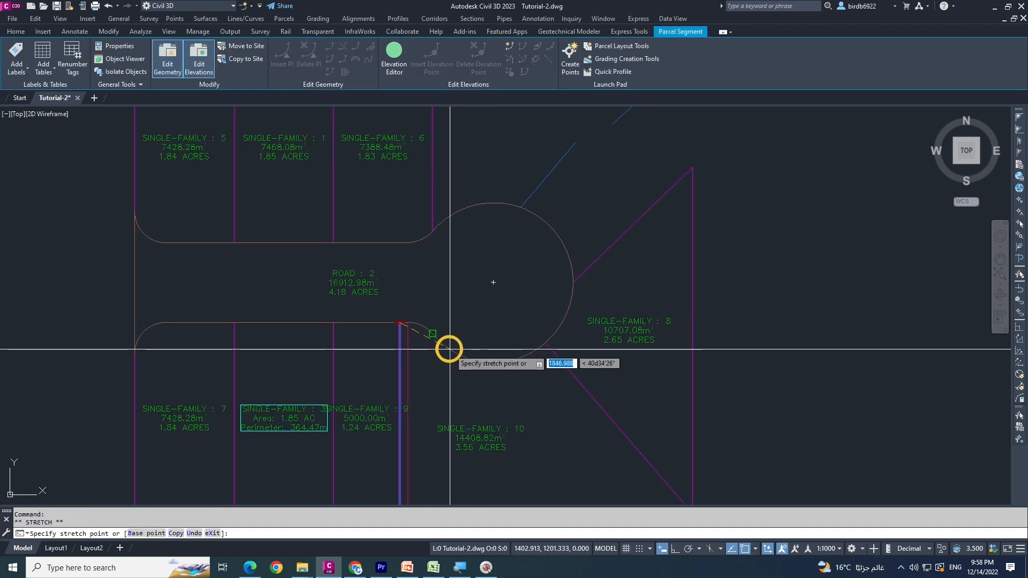
scroll(475, 350, "down", 5)
scroll(459, 361, "up", 5)
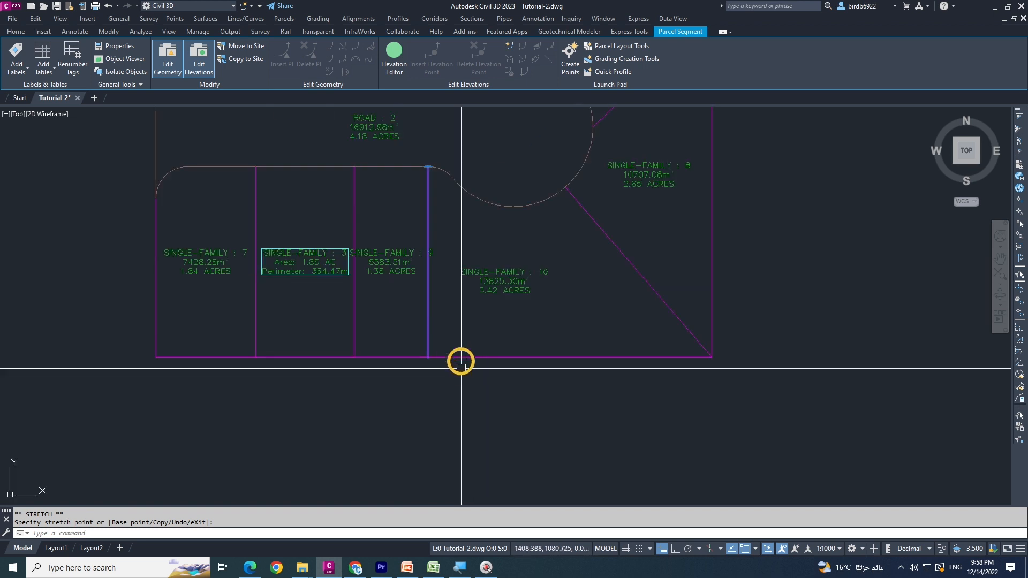
key("Escape")
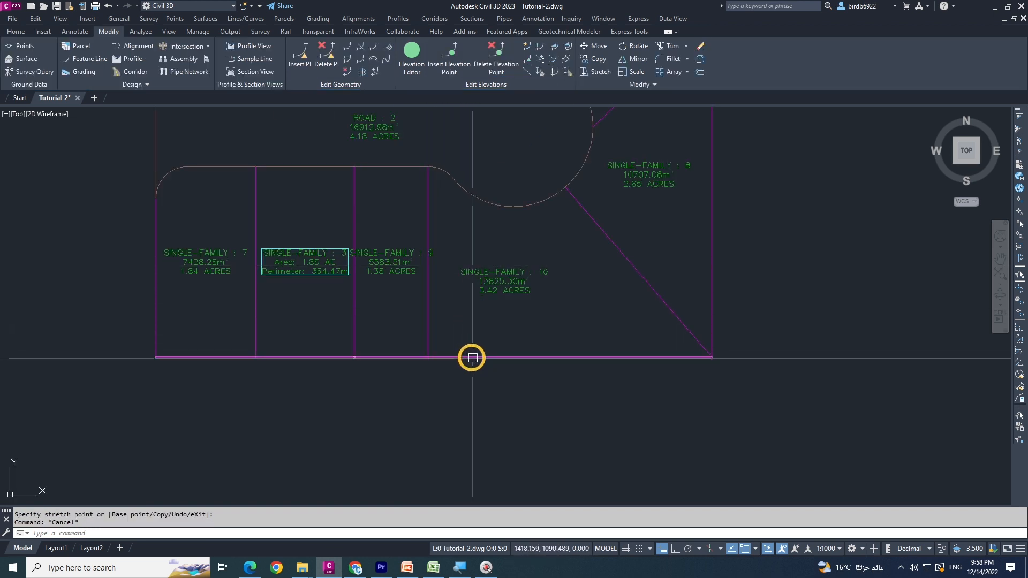
scroll(482, 364, "down", 4)
mouse_move(530, 325)
middle_mouse_down()
mouse_move(511, 344)
mouse_move(453, 336)
middle_mouse_up()
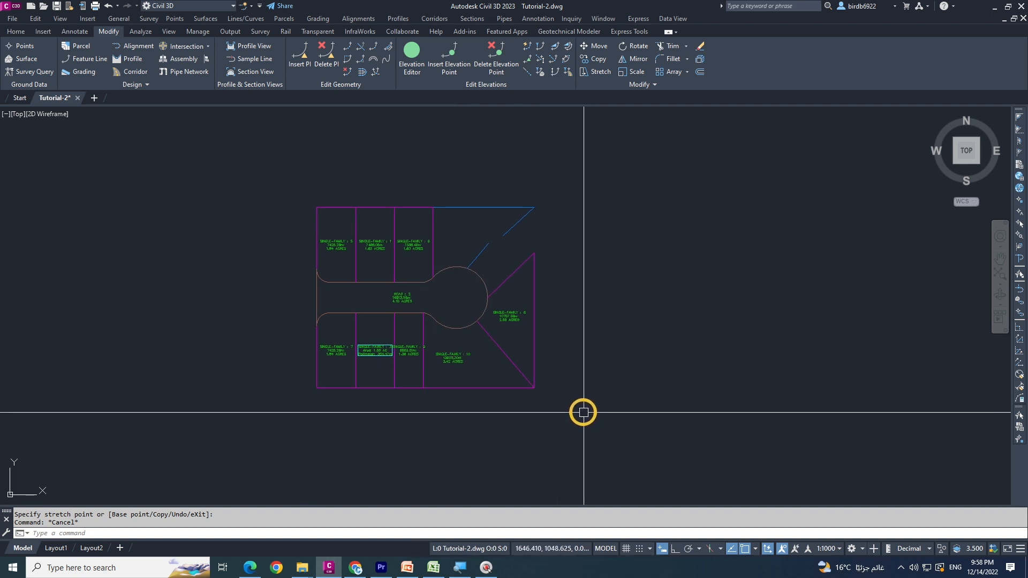